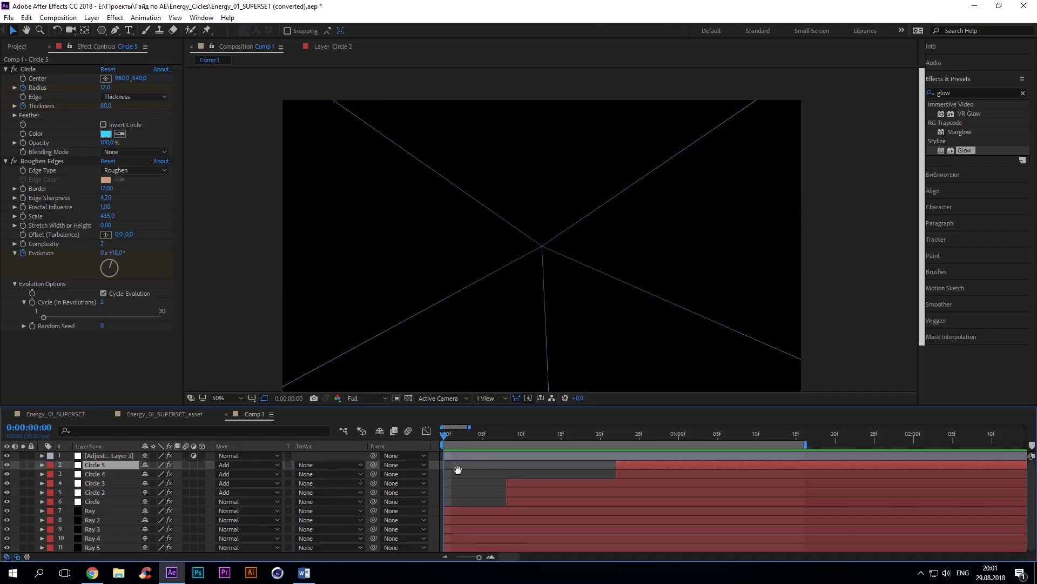
- Preview the finished Comp 1 animation and create a new empty project
{"action": "key", "text": "space"}
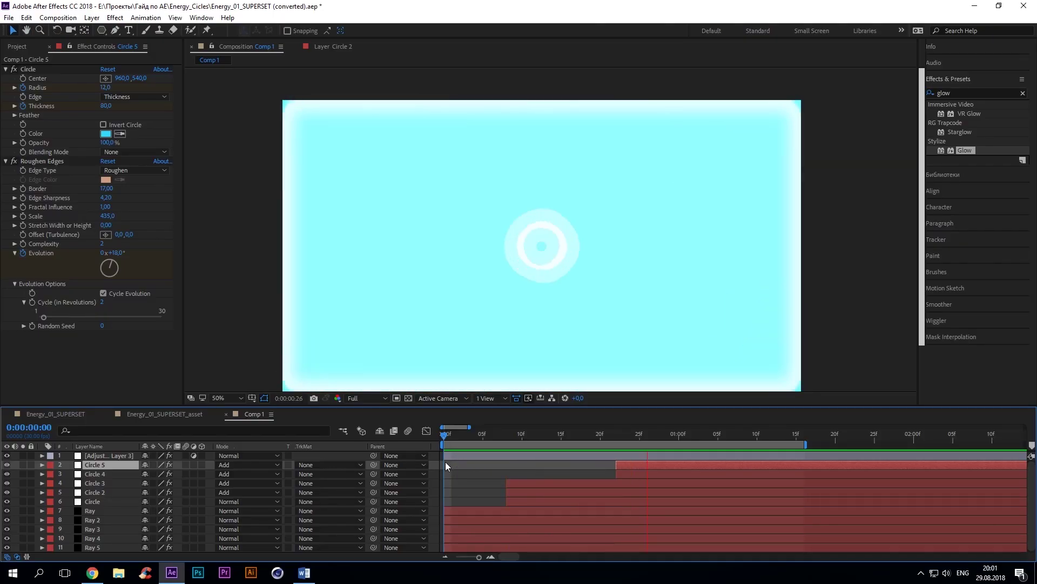
{"action": "key", "text": "space"}
{"action": "left_click", "coordinate": [9, 17]}
{"action": "mouse_move", "coordinate": [39, 31]}
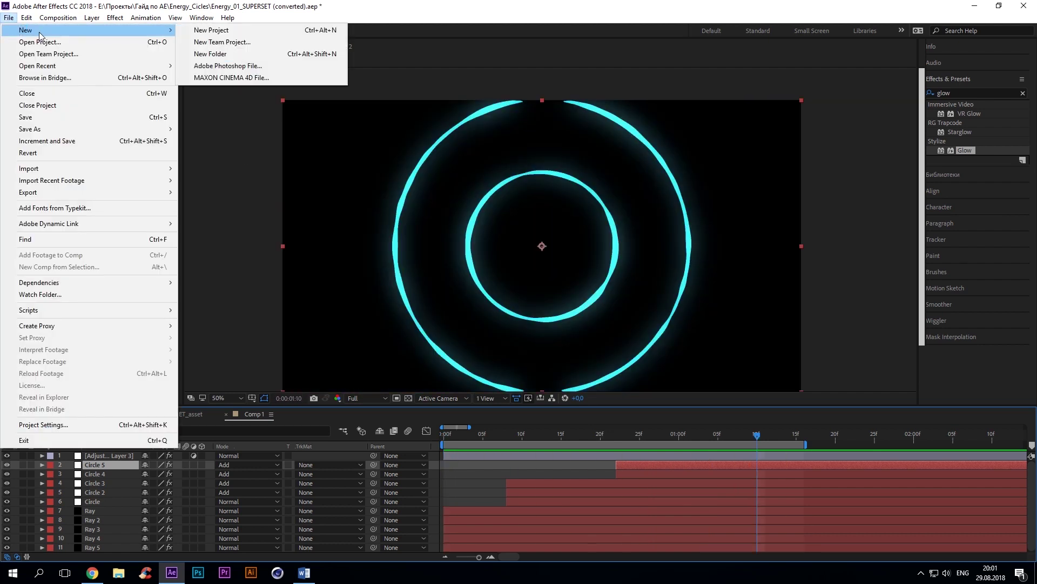
{"action": "left_click", "coordinate": [211, 31]}
{"action": "left_click", "coordinate": [553, 297]}
- Create a composition named Energy_Rays with a duration of 0:00:05:00
{"action": "key", "text": "ctrl+n"}
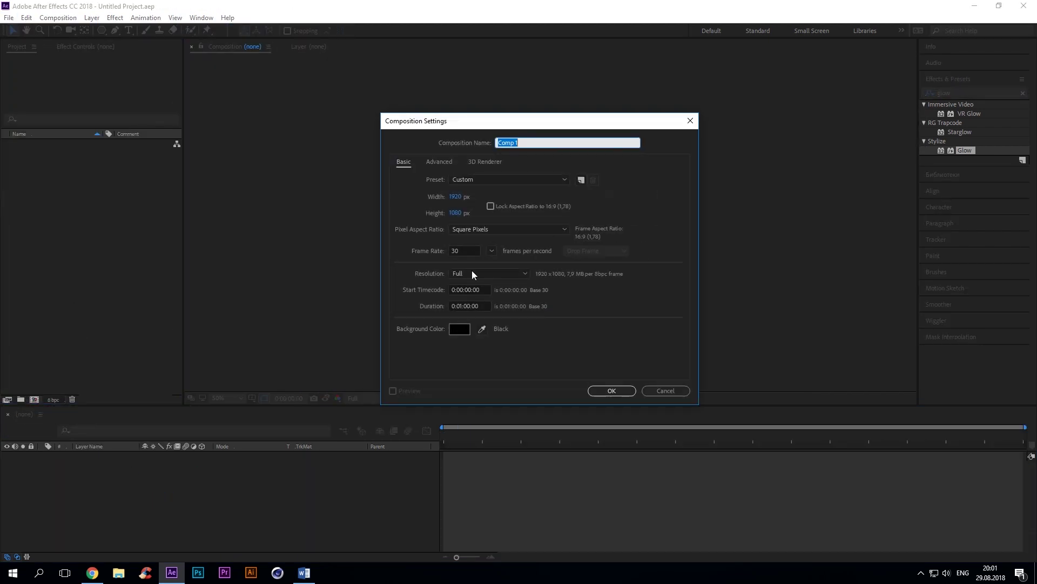
{"action": "left_click", "coordinate": [461, 305]}
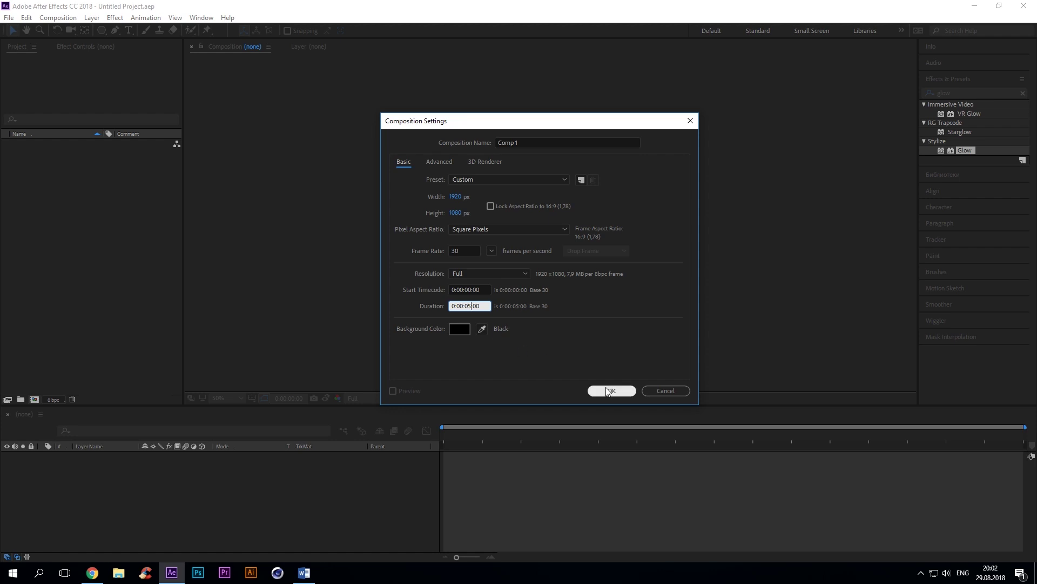
{"action": "left_click_drag", "start_coordinate": [527, 143], "coordinate": [455, 148]}
{"action": "type", "text": "Energy_Rays"}
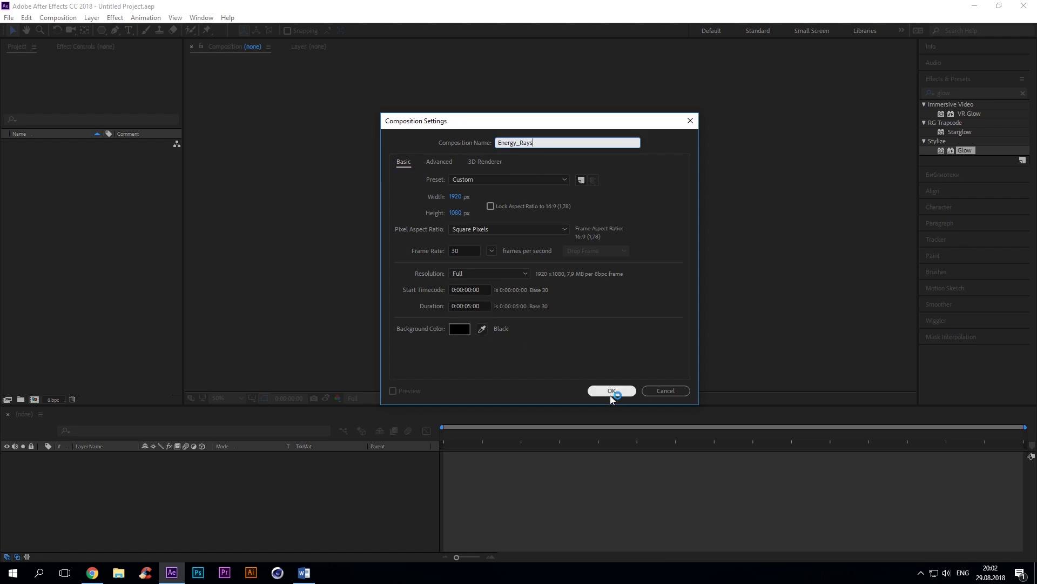
{"action": "left_click", "coordinate": [611, 390]}
- Add a black solid layer of 1920 by 1080 px to the Energy_Rays composition
{"action": "right_click", "coordinate": [190, 496]}
{"action": "mouse_move", "coordinate": [288, 385]}
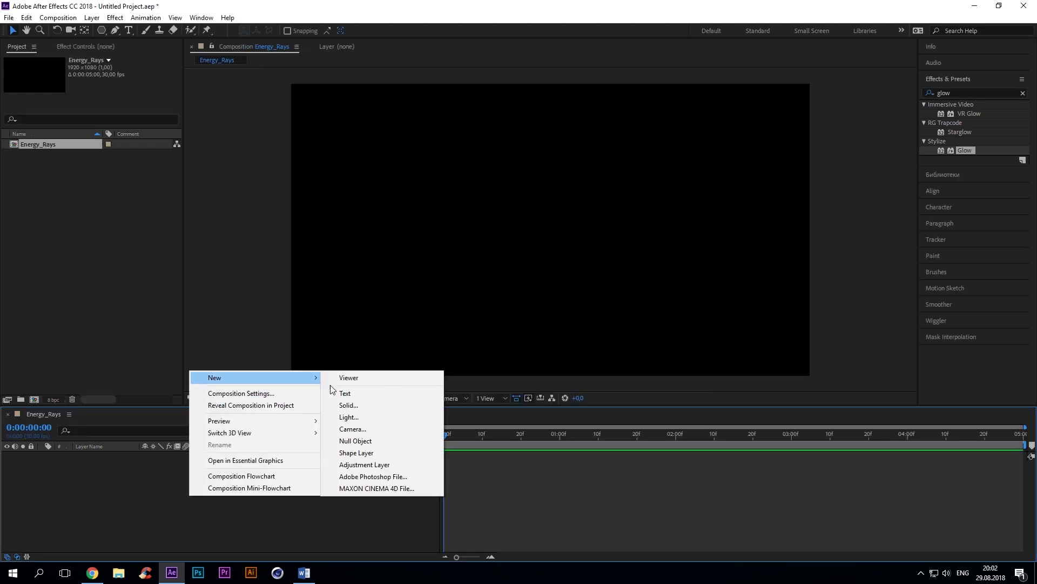
{"action": "left_click", "coordinate": [350, 403]}
{"action": "left_click", "coordinate": [241, 368]}
{"action": "left_click", "coordinate": [98, 378]}
{"action": "left_click", "coordinate": [203, 243]}
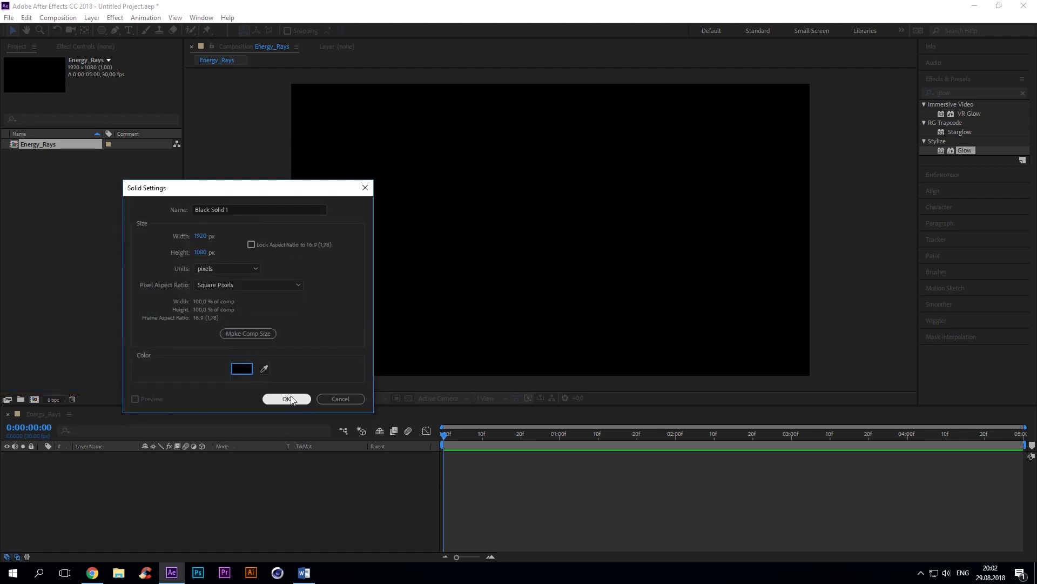
{"action": "left_click", "coordinate": [289, 399]}
- Find the Beam effect and apply it to the black solid
{"action": "left_click", "coordinate": [924, 92]}
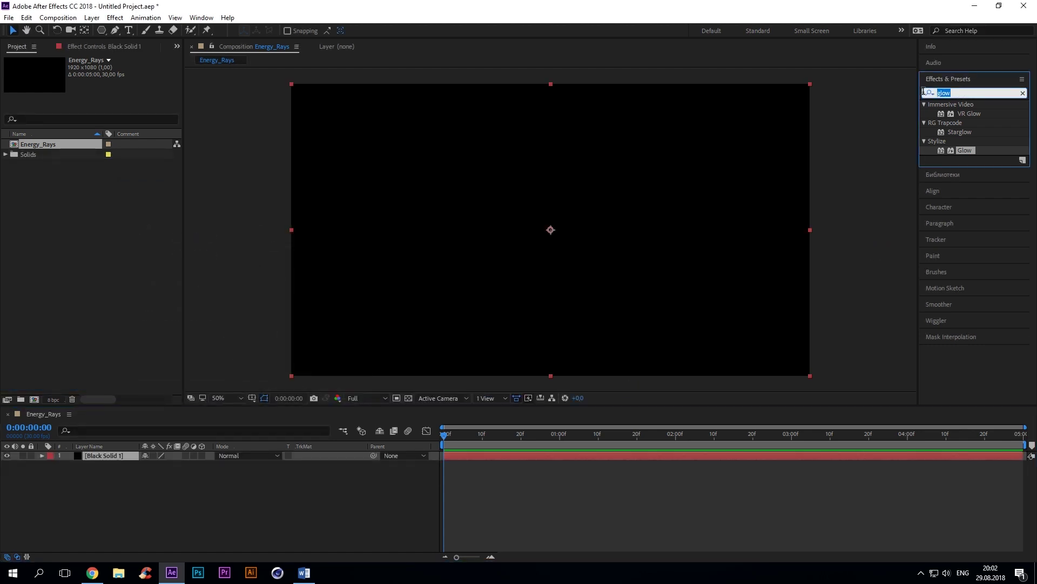
{"action": "type", "text": "Bea"}
{"action": "left_click_drag", "start_coordinate": [956, 113], "coordinate": [116, 455]}
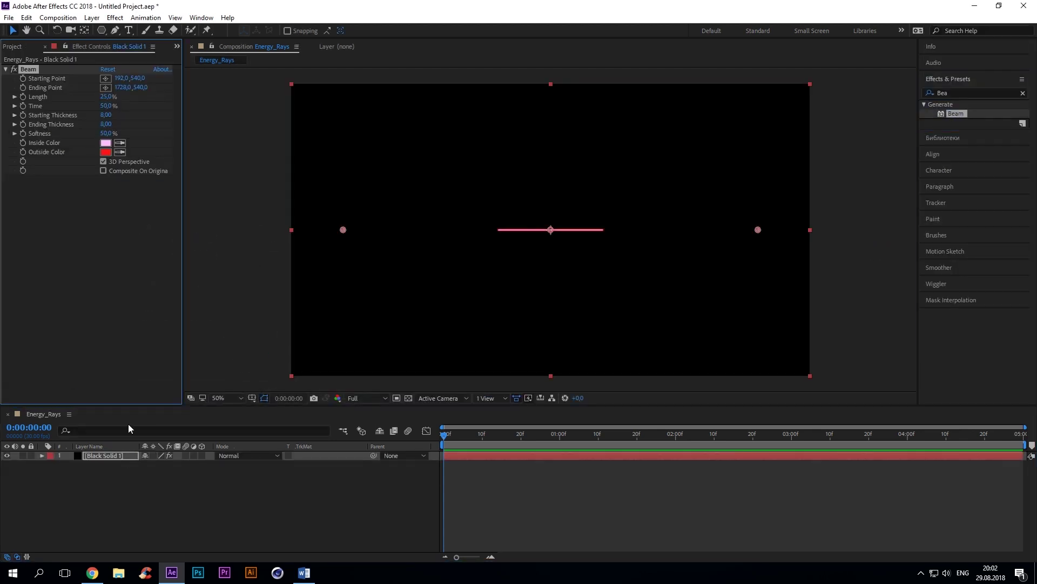
- Set both the Inside Color and the Outside Color of the Beam effect to white
{"action": "left_click", "coordinate": [106, 142]}
{"action": "left_click_drag", "start_coordinate": [102, 224], "coordinate": [185, 213]}
{"action": "left_click", "coordinate": [50, 231]}
{"action": "left_click", "coordinate": [285, 234]}
{"action": "left_click", "coordinate": [106, 152]}
{"action": "left_click", "coordinate": [50, 232]}
{"action": "left_click", "coordinate": [285, 233]}
- Set the Beam's Starting Point X to 960 and its Length to 100%
{"action": "left_click", "coordinate": [122, 79]}
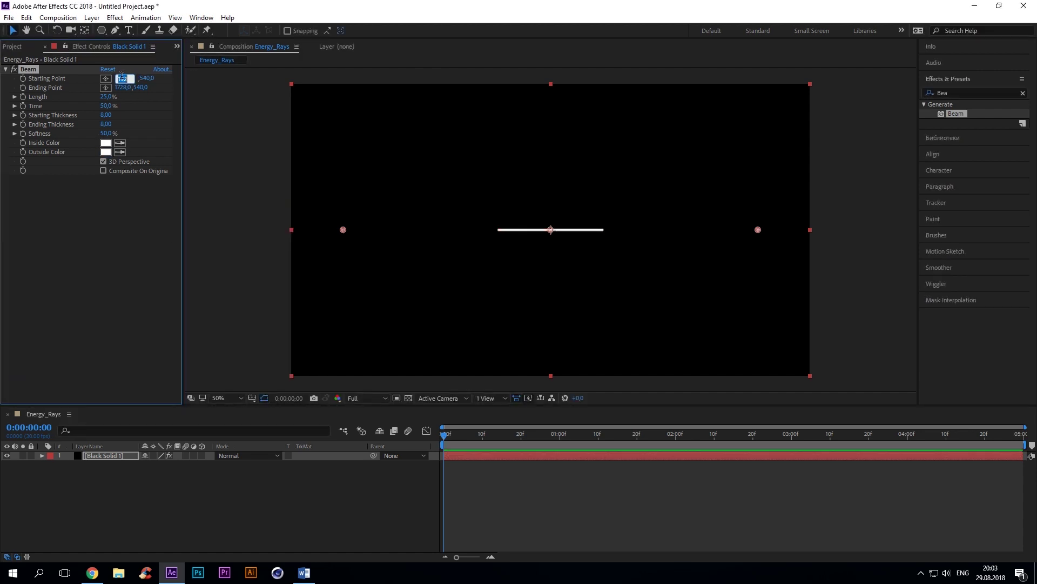
{"action": "key", "text": "Return"}
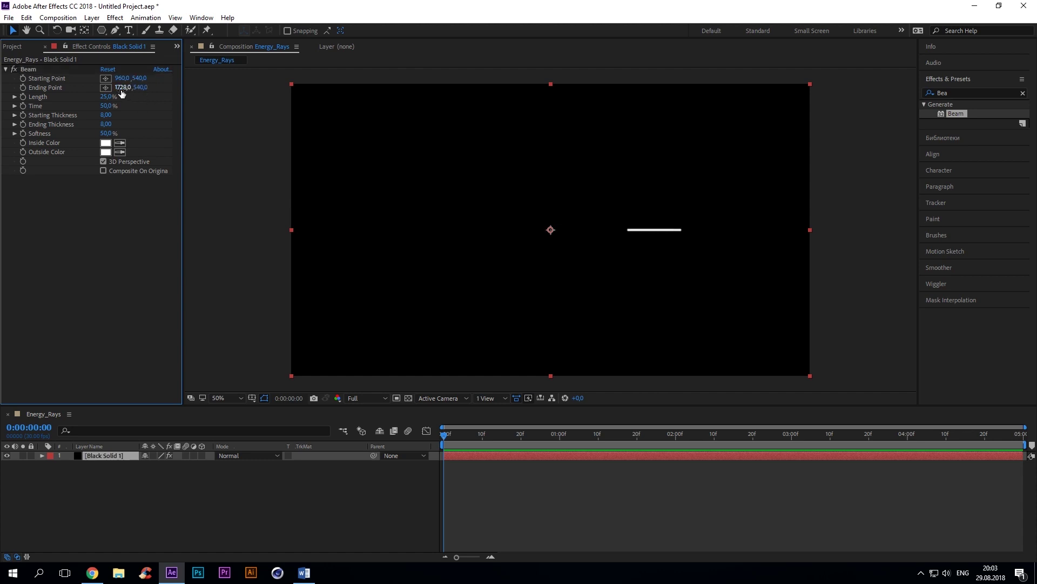
{"action": "left_click", "coordinate": [106, 97]}
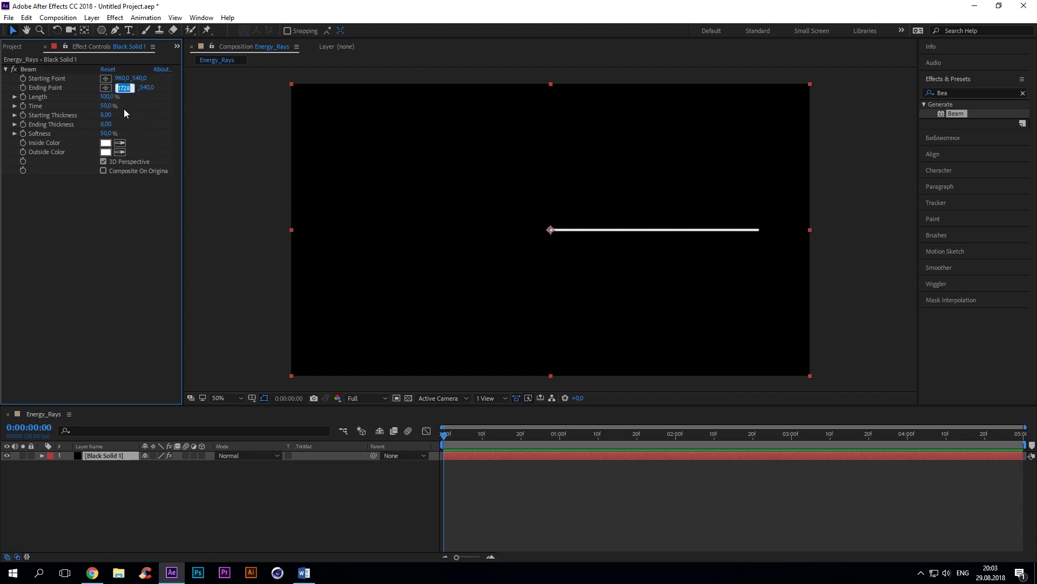
- Set the Beam's Ending Point to -50, 1100
{"action": "type", "text": "-50"}
{"action": "key", "text": "Return"}
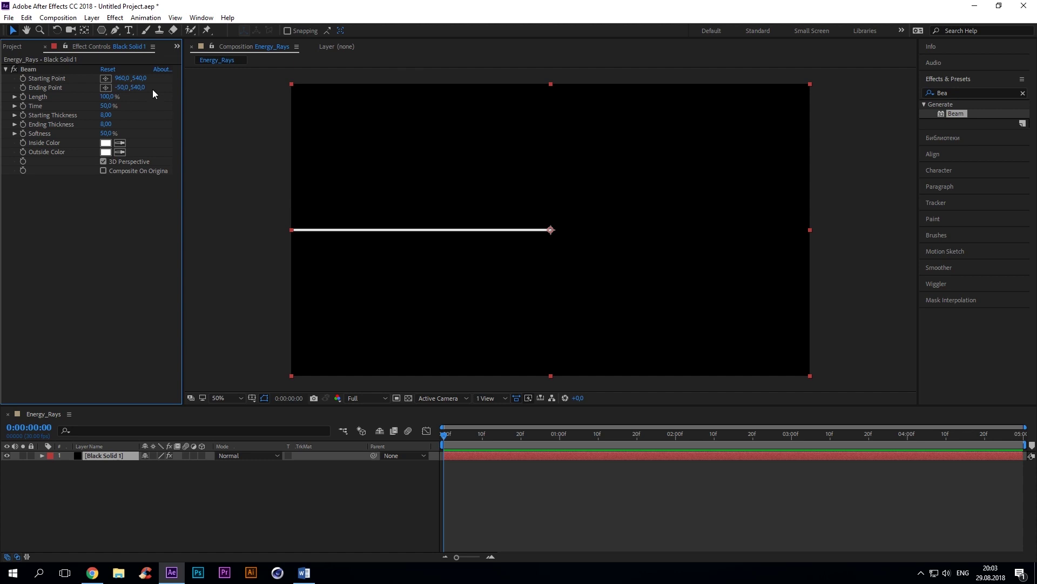
{"action": "type", "text": "1100"}
{"action": "key", "text": "Return"}
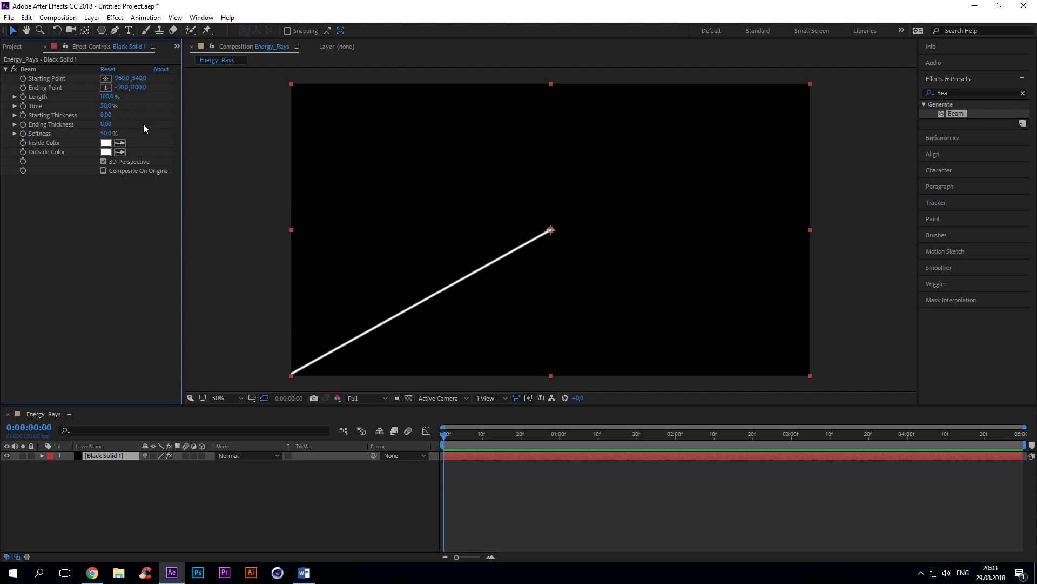
- Set the Beam's Starting Thickness to 0.5 and its Ending Thickness to 1
{"action": "left_click", "coordinate": [105, 115]}
{"action": "type", "text": "0.5"}
{"action": "key", "text": "Return"}
{"action": "left_click", "coordinate": [106, 124]}
{"action": "type", "text": "1"}
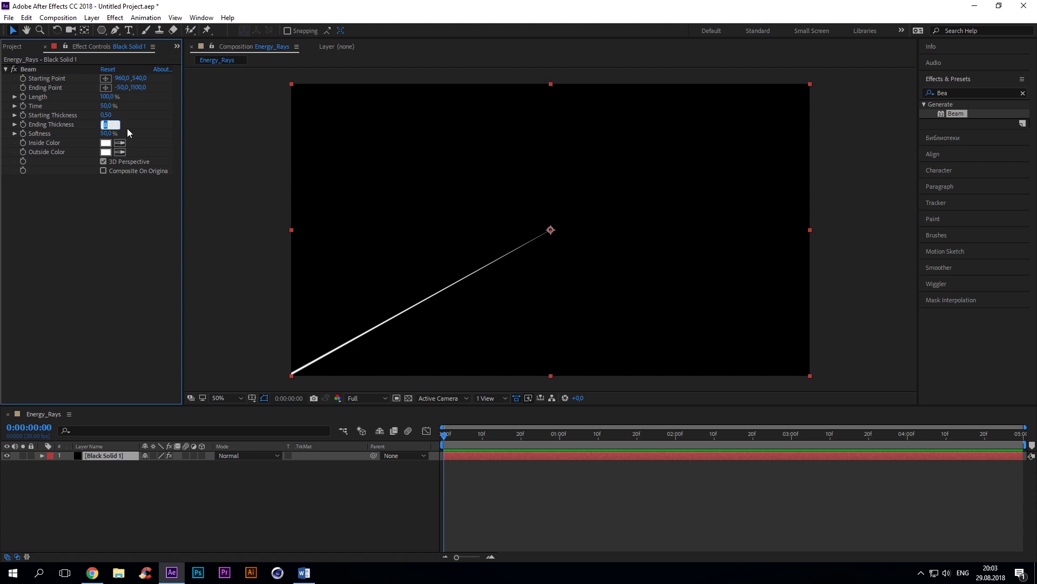
{"action": "key", "text": "Return"}
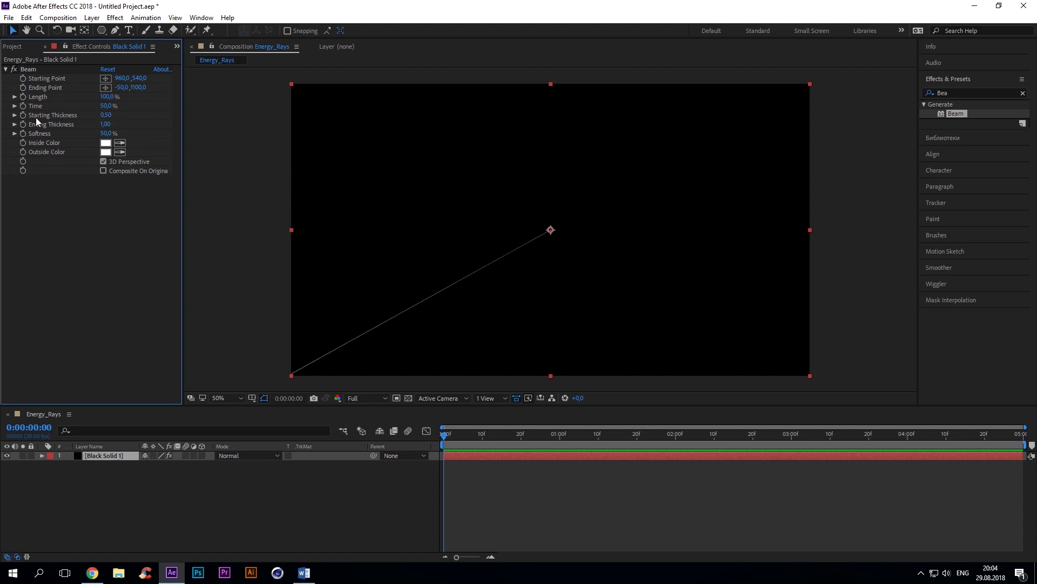
- Enable keyframing of the Beam's Ending Point and Ending Thickness at 0:00:00:00 and reveal the solid's animated properties at 0:00:00:15
{"action": "left_click", "coordinate": [22, 90]}
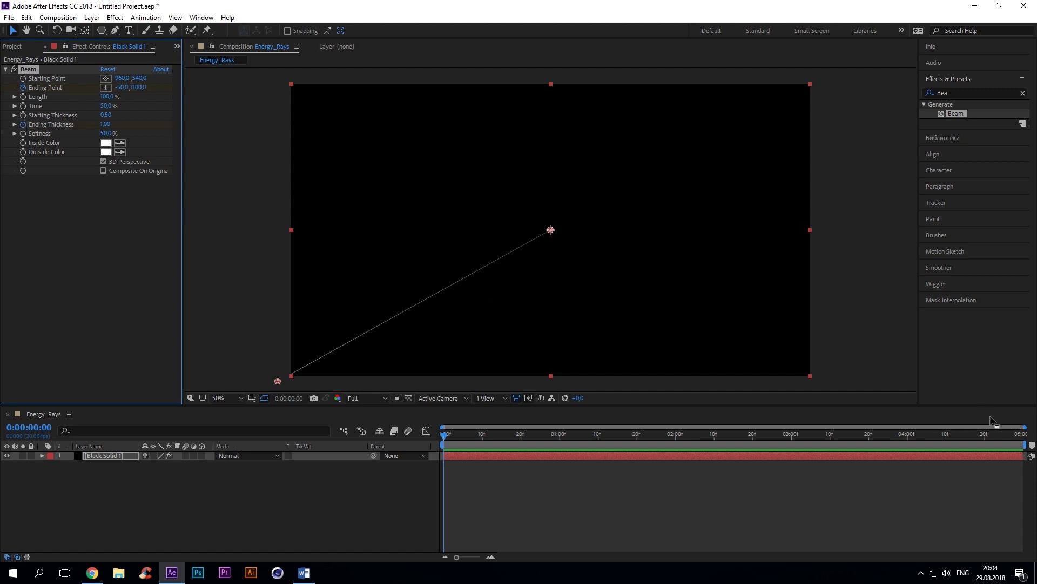
{"action": "left_click_drag", "start_coordinate": [1024, 427], "coordinate": [693, 426]}
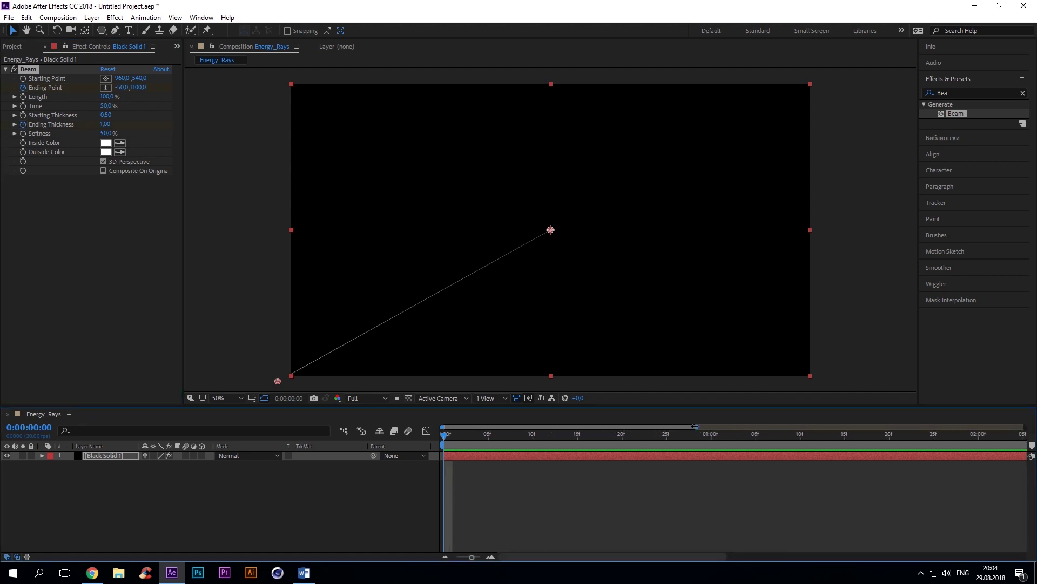
{"action": "left_click", "coordinate": [580, 437]}
{"action": "left_click", "coordinate": [111, 455]}
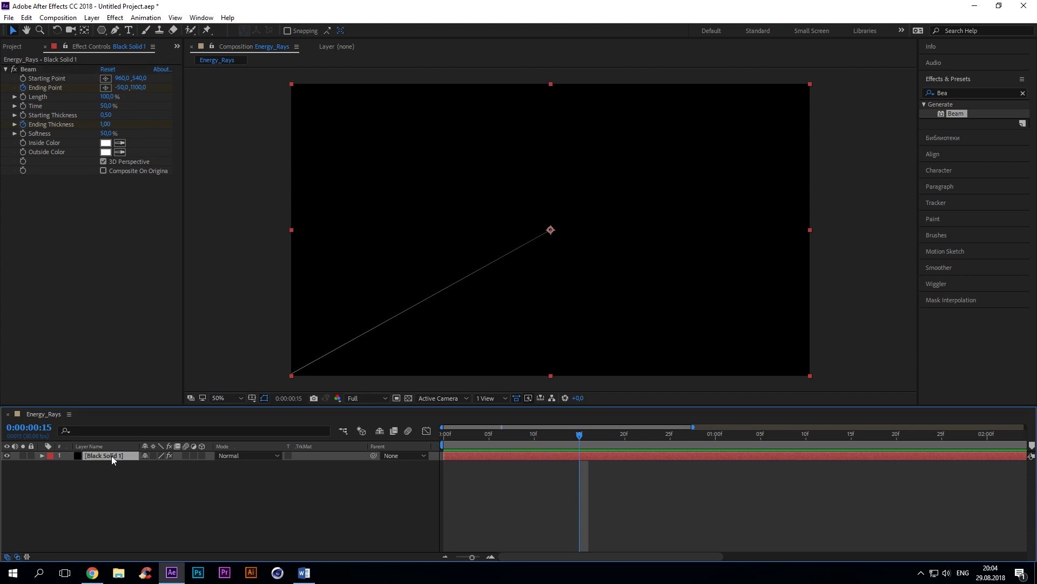
{"action": "key", "text": "u"}
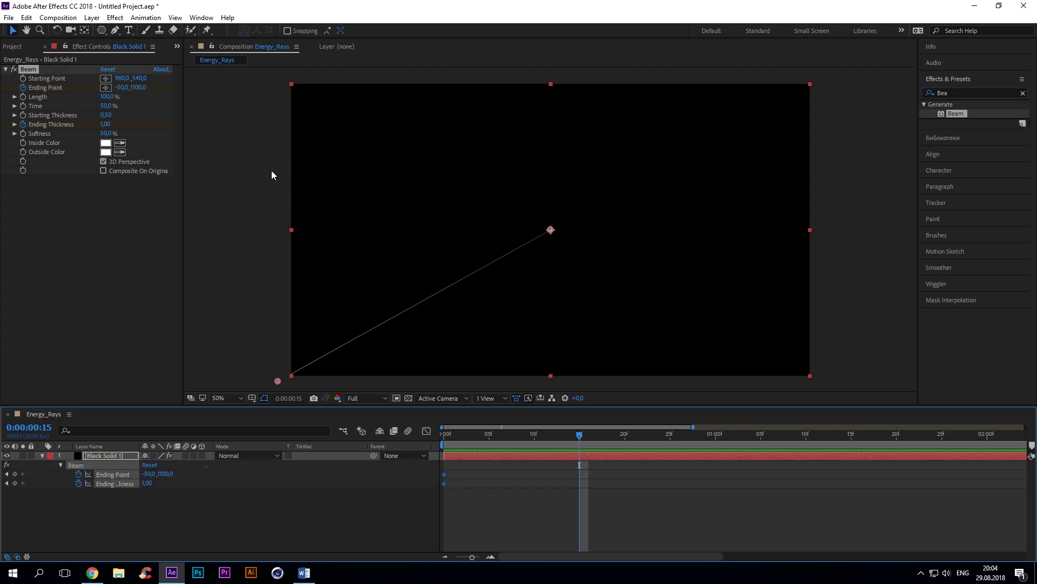
- Keyframe the Beam's Ending Point at -560, -1180 at 0:00:00:15
{"action": "left_click", "coordinate": [123, 88]}
{"action": "type", "text": "-560"}
{"action": "key", "text": "Tab"}
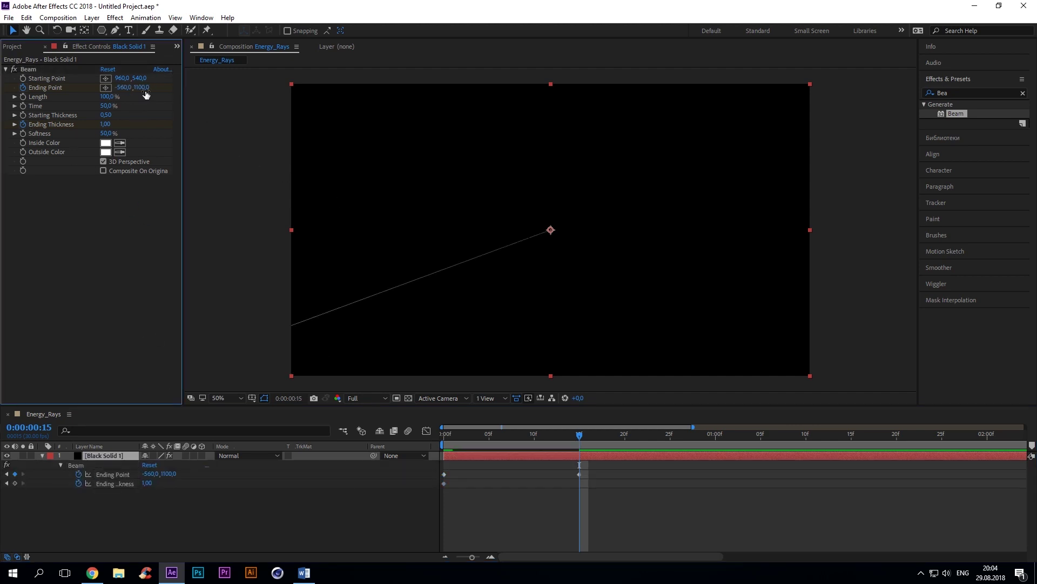
{"action": "type", "text": "-1180"}
{"action": "key", "text": "Return"}
- Keyframe the Beam's Ending Point at 3000, 100 at 0:00:01:00
{"action": "left_click", "coordinate": [715, 436]}
{"action": "left_click", "coordinate": [124, 87]}
{"action": "type", "text": "300"}
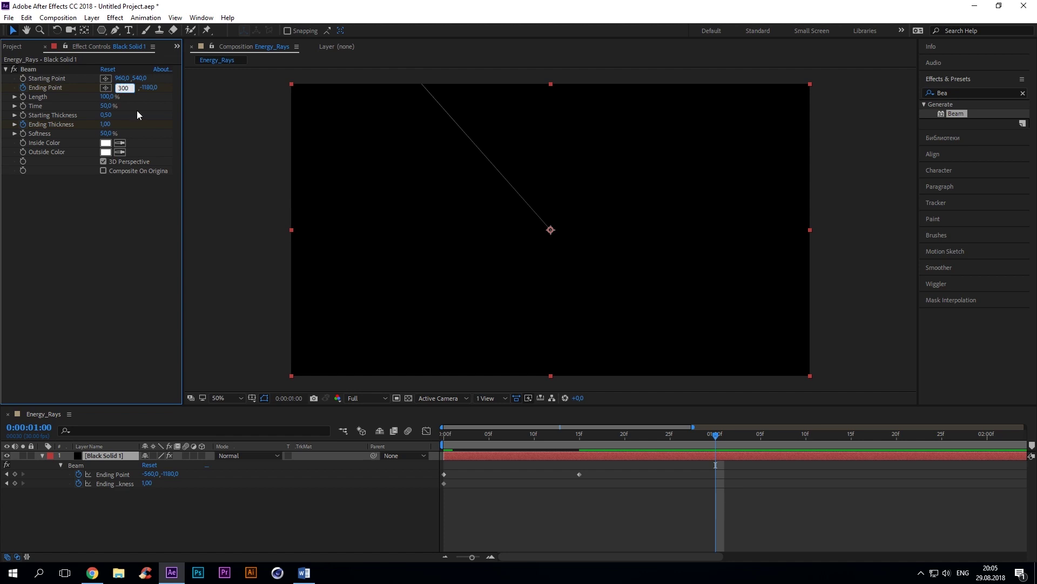
{"action": "type", "text": "0"}
{"action": "key", "text": "Tab"}
{"action": "type", "text": "100"}
{"action": "key", "text": "Return"}
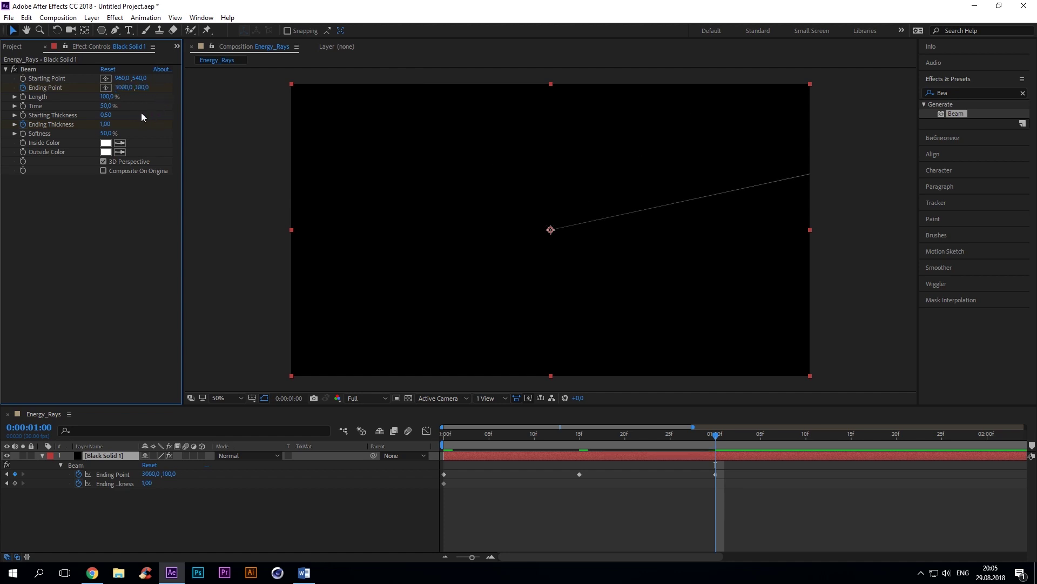
- Keyframe the Beam's Ending Thickness at 1800 at 0:00:01:00 and set its Softness to 0%
{"action": "left_click", "coordinate": [105, 124]}
{"action": "type", "text": "10"}
{"action": "key", "text": "BackSpace"}
{"action": "type", "text": "800"}
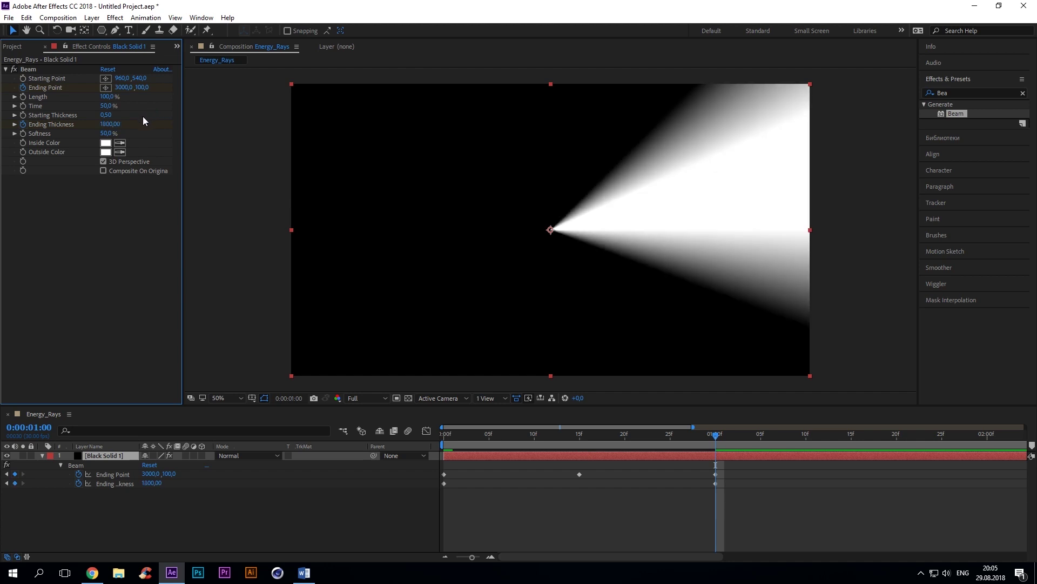
{"action": "left_click", "coordinate": [107, 133]}
{"action": "type", "text": "0"}
{"action": "left_click", "coordinate": [26, 139]}
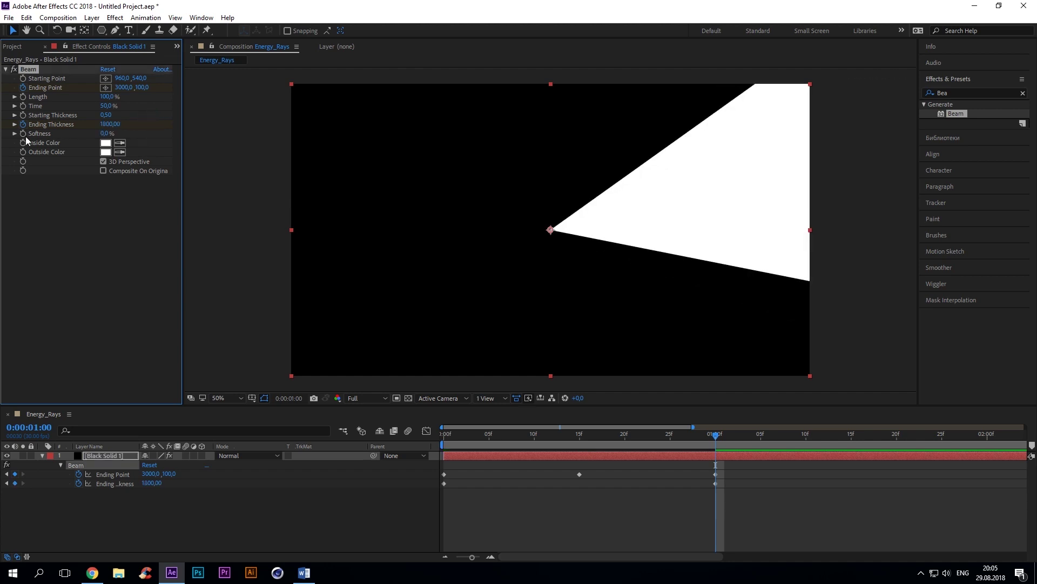
{"action": "key", "text": "space"}
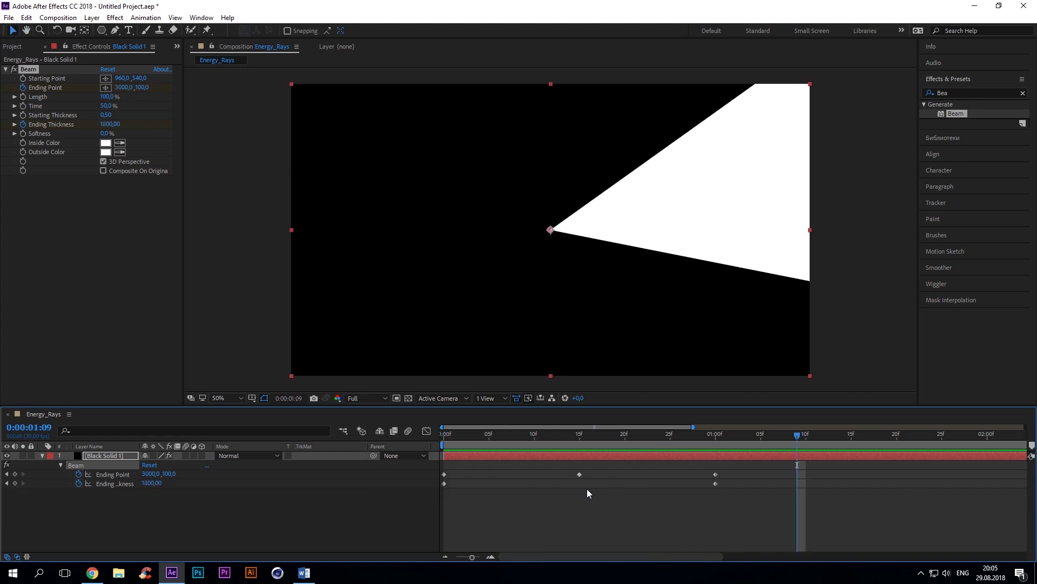
- Keyframe the solid's Opacity from 100% at 0:00:01:00 down to 0% at 0:00:01:05
{"action": "left_click", "coordinate": [125, 454]}
{"action": "key", "text": "t"}
{"action": "left_click", "coordinate": [715, 437]}
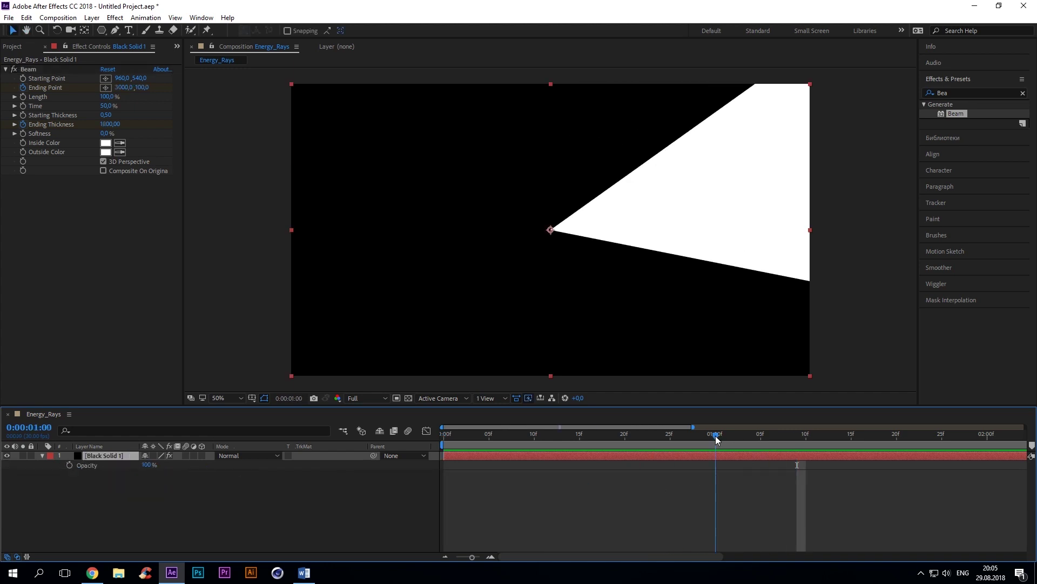
{"action": "left_click", "coordinate": [69, 464]}
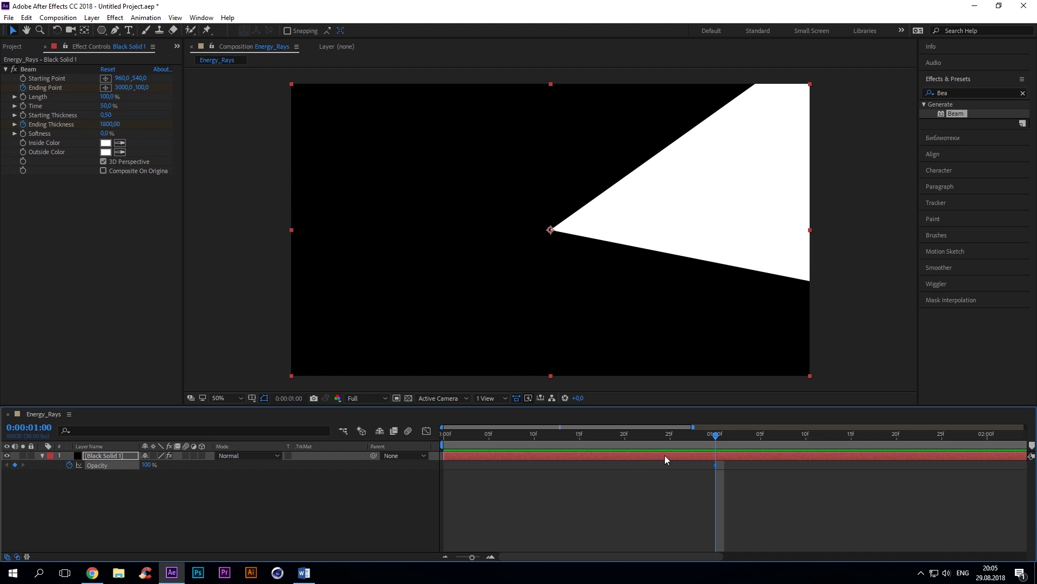
{"action": "left_click", "coordinate": [755, 435]}
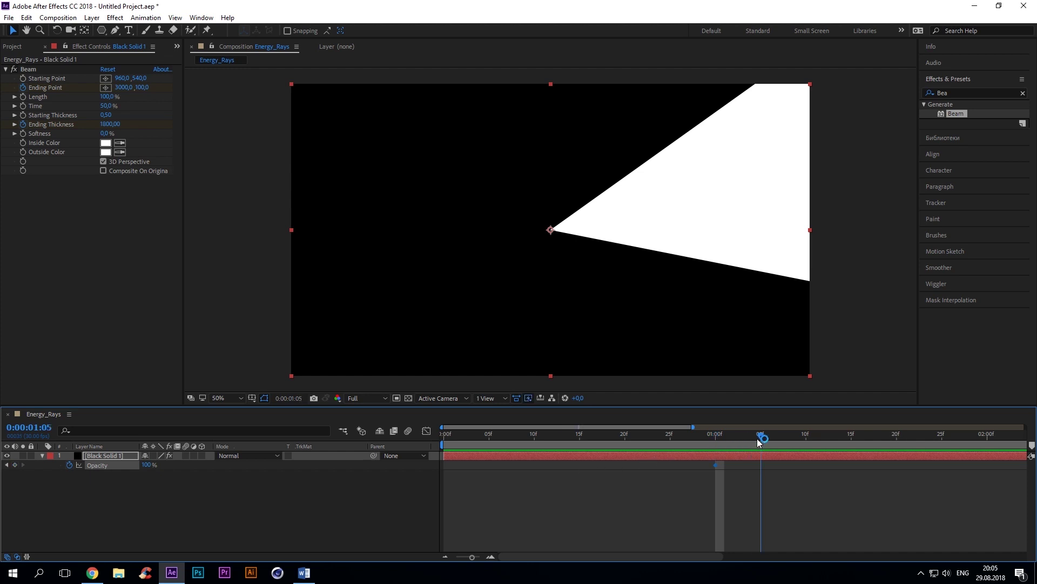
{"action": "left_click", "coordinate": [144, 465]}
{"action": "left_click", "coordinate": [231, 498]}
- Check the solid's fade at 0:00:01:01, review all its keyframes and collapse the layer
{"action": "mouse_move", "coordinate": [719, 436]}
{"action": "left_mouse_down"}
{"action": "mouse_move", "coordinate": [754, 434]}
{"action": "mouse_move", "coordinate": [724, 436]}
{"action": "left_mouse_up"}
{"action": "left_click", "coordinate": [96, 455]}
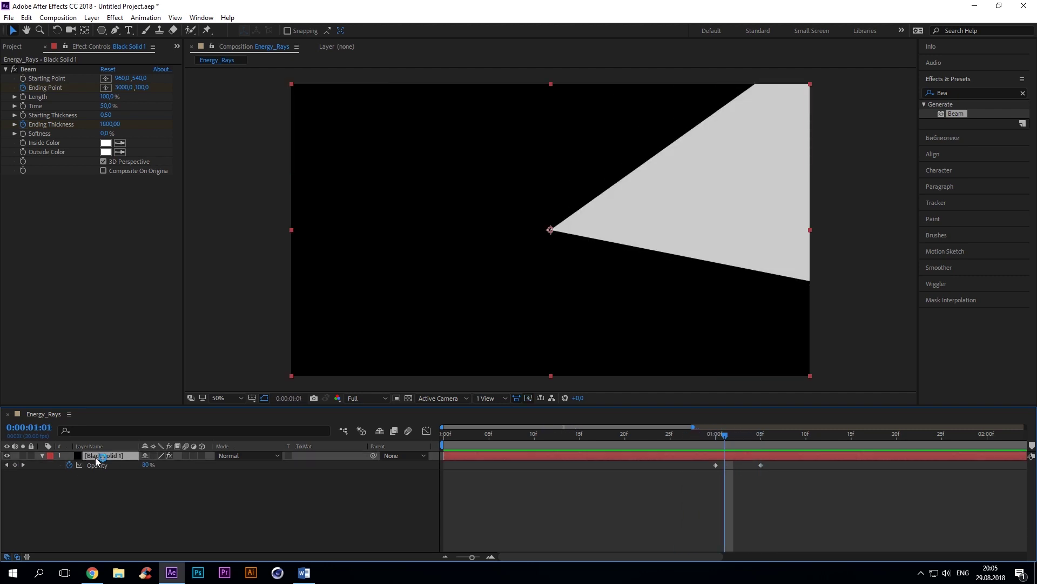
{"action": "key", "text": "u"}
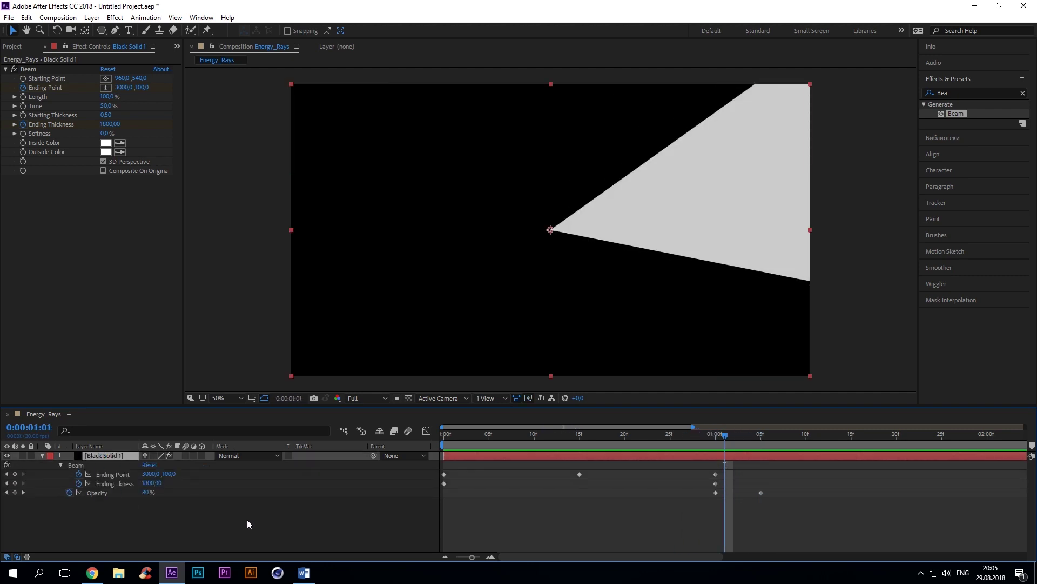
{"action": "left_click", "coordinate": [42, 455]}
{"action": "left_click", "coordinate": [131, 500]}
- Apply the Fill effect to the solid with the cyan color 31D9FF and preview the animation
{"action": "left_click", "coordinate": [99, 455]}
{"action": "left_click", "coordinate": [946, 93]}
{"action": "type", "text": "fill"}
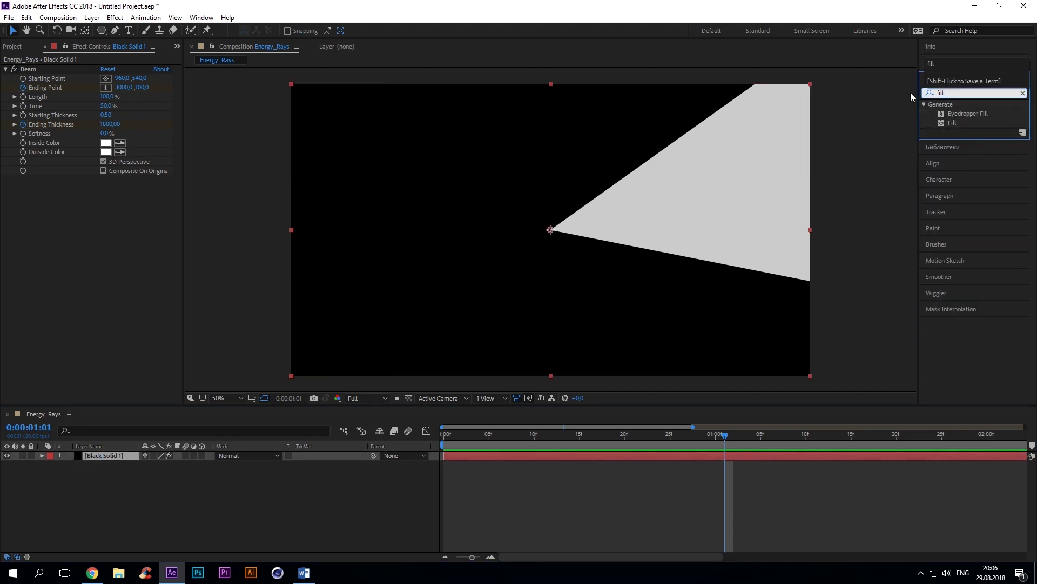
{"action": "double_click", "coordinate": [952, 122]}
{"action": "left_click", "coordinate": [105, 207]}
{"action": "type", "text": "031D9F"}
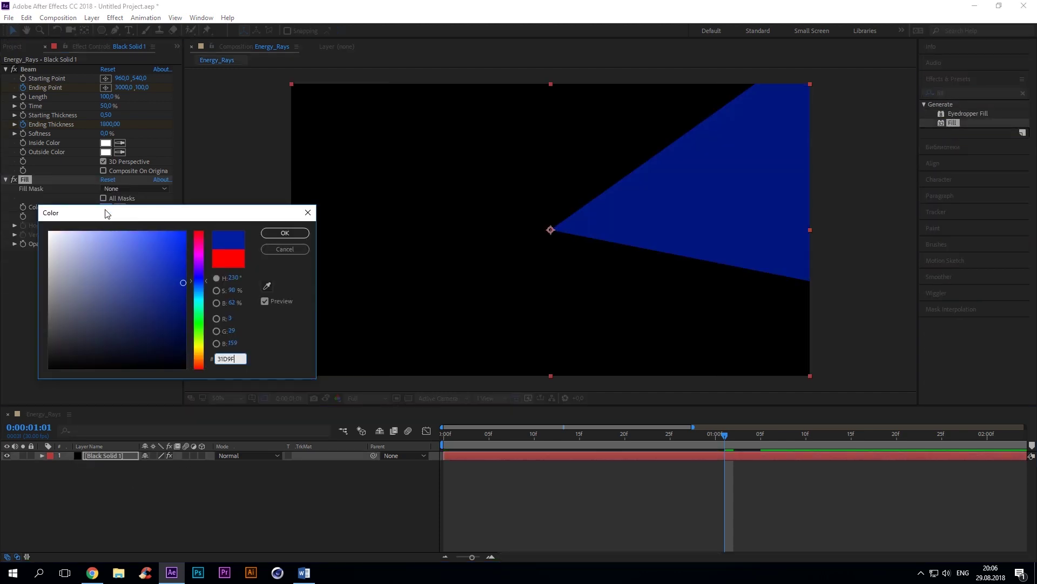
{"action": "type", "text": "F"}
{"action": "key", "text": "Return"}
{"action": "key", "text": "space"}
{"action": "key", "text": "space"}
{"action": "left_click", "coordinate": [295, 463]}
{"action": "left_click", "coordinate": [105, 457]}
{"action": "key", "text": "ctrl+d"}
{"action": "key", "text": "ctrl+z"}
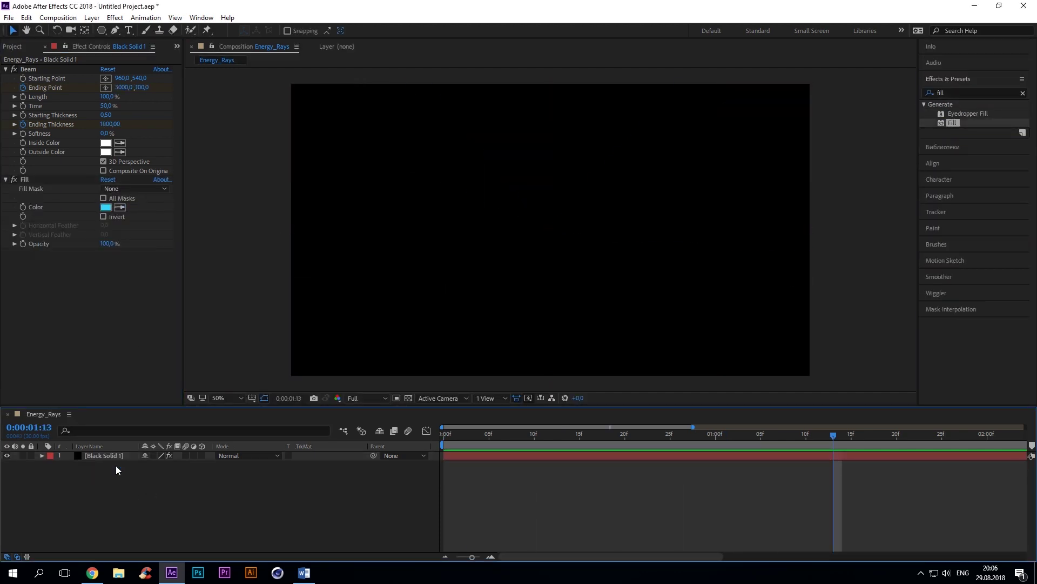
- Rename the solid layer to Ray, duplicate it as Ray 2 and show the copy's keyframes at 0:00:00:00
{"action": "left_click", "coordinate": [108, 456]}
{"action": "key", "text": "Return"}
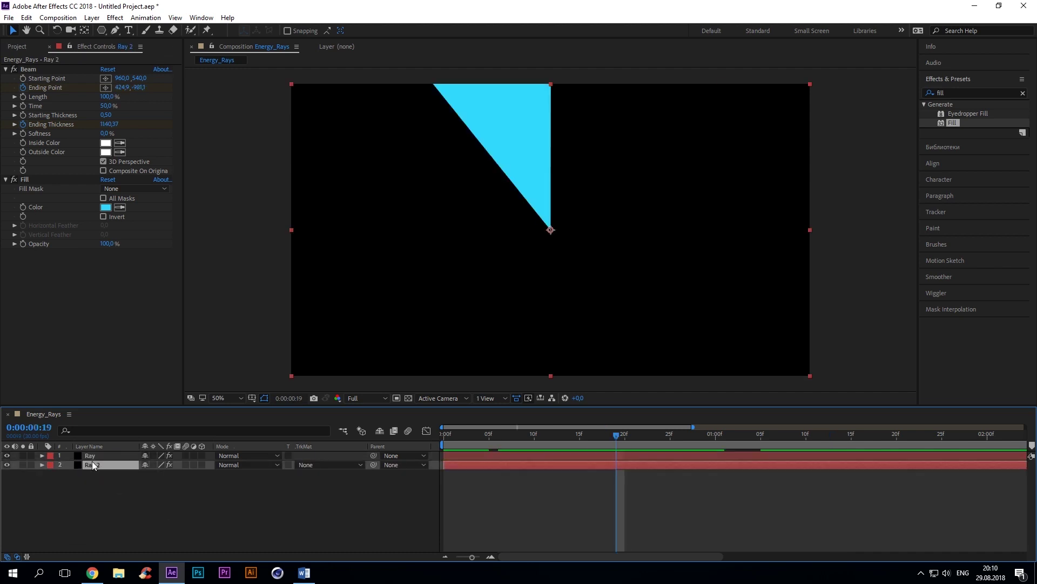
{"action": "key", "text": "u"}
{"action": "key", "text": "Home"}
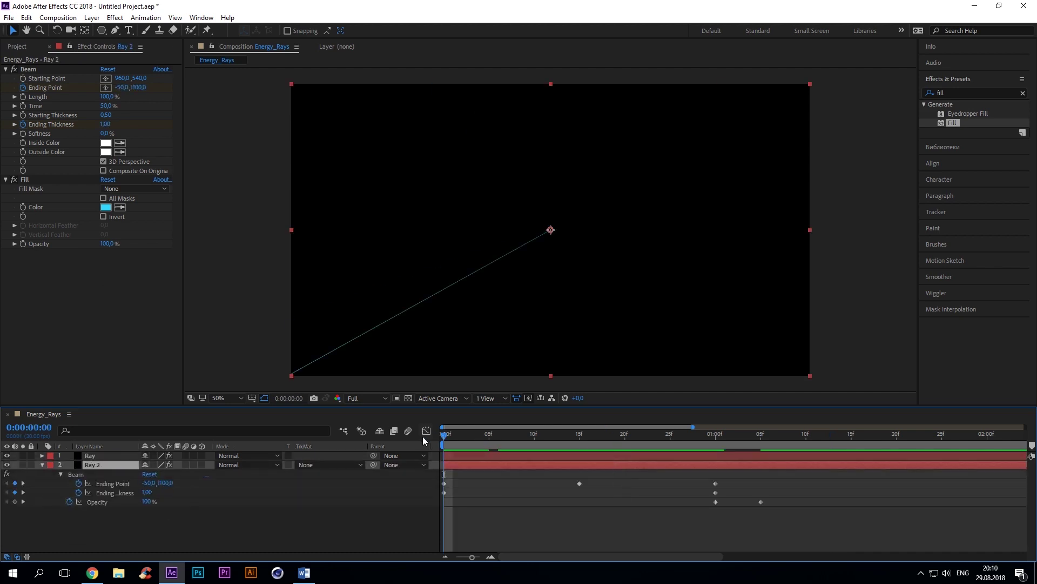
- Set Ray 2's Beam Ending Point at 0:00:00:00 to 1000, 1400
{"action": "left_click", "coordinate": [123, 87]}
{"action": "type", "text": "1000"}
{"action": "key", "text": "Tab"}
{"action": "type", "text": "1400"}
{"action": "key", "text": "Return"}
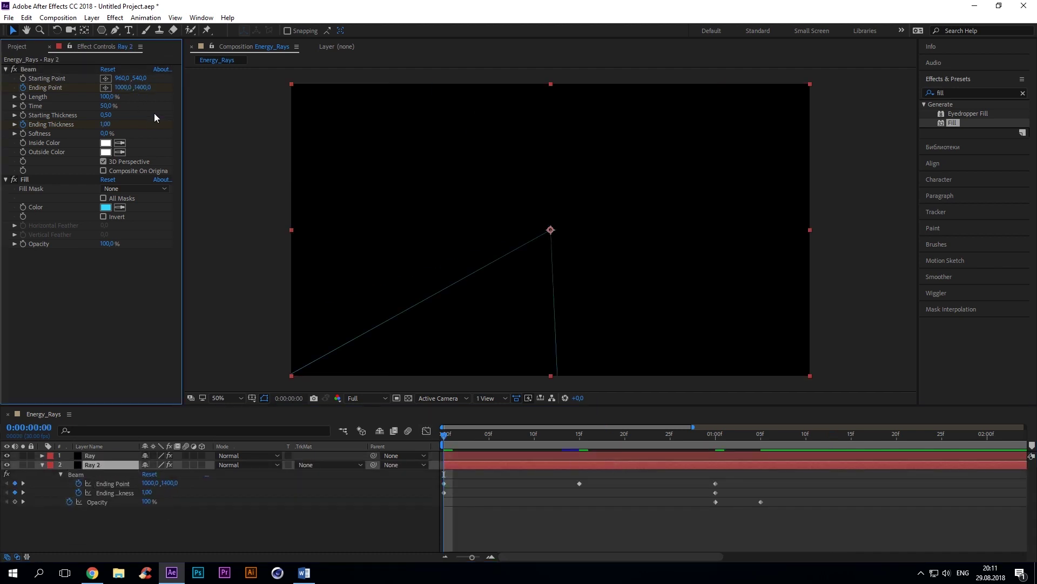
- Set Ray 2's Ending Point keyframe at 0:00:00:15 to -1600, 400
{"action": "left_click", "coordinate": [580, 435]}
{"action": "left_click", "coordinate": [125, 87]}
{"action": "type", "text": "-1600"}
{"action": "key", "text": "Return"}
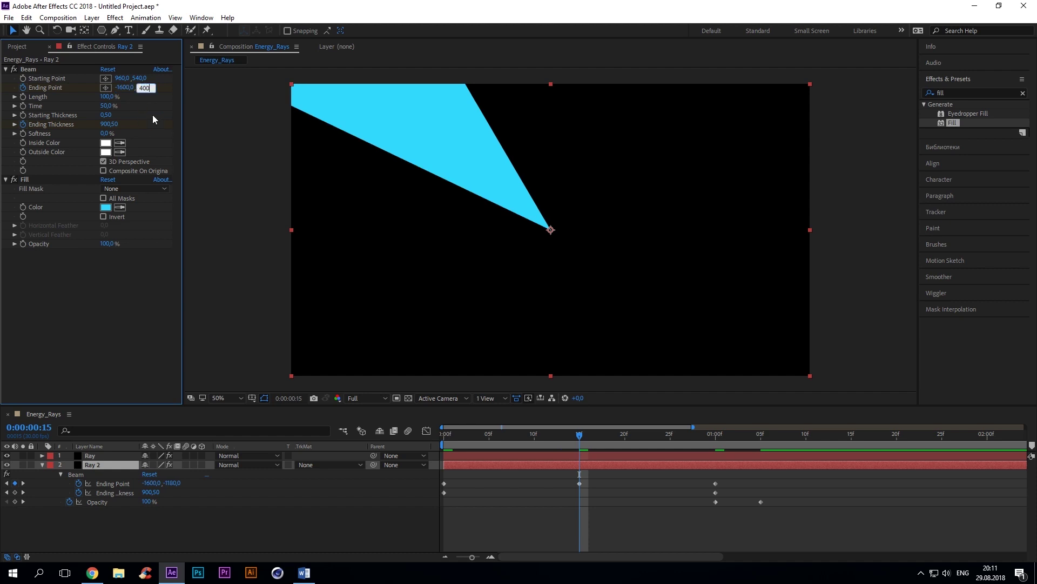
{"action": "key", "text": "Return"}
- Set Ray 2's Ending Point keyframe at 0:00:01:00 to 1000, -1500
{"action": "left_click", "coordinate": [715, 435]}
{"action": "left_click", "coordinate": [122, 87]}
{"action": "type", "text": "1000"}
{"action": "key", "text": "Return"}
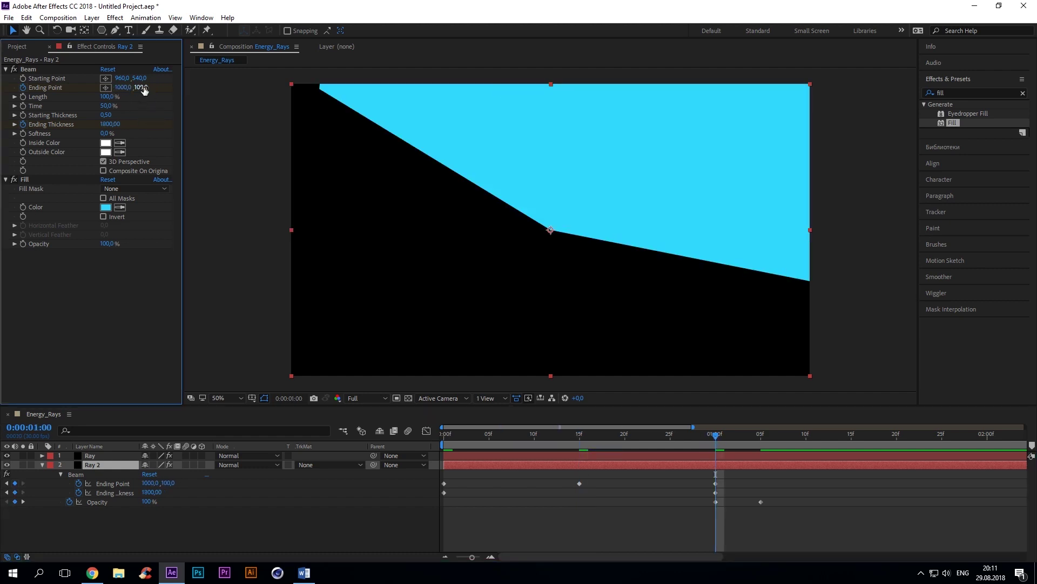
{"action": "left_click", "coordinate": [140, 88]}
{"action": "type", "text": "-1400"}
{"action": "key", "text": "Return"}
- Collapse Ray 2, duplicate it as Ray 3 and show the copy's keyframes at 0:00:00:00
{"action": "left_click_drag", "start_coordinate": [625, 441], "coordinate": [444, 451]}
{"action": "key", "text": "u"}
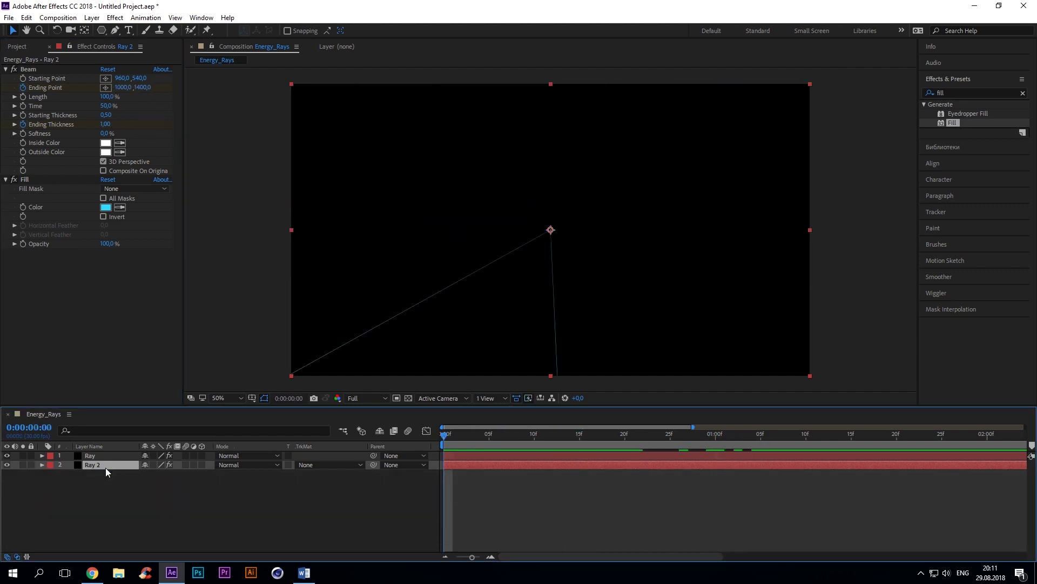
{"action": "key", "text": "ctrl+d"}
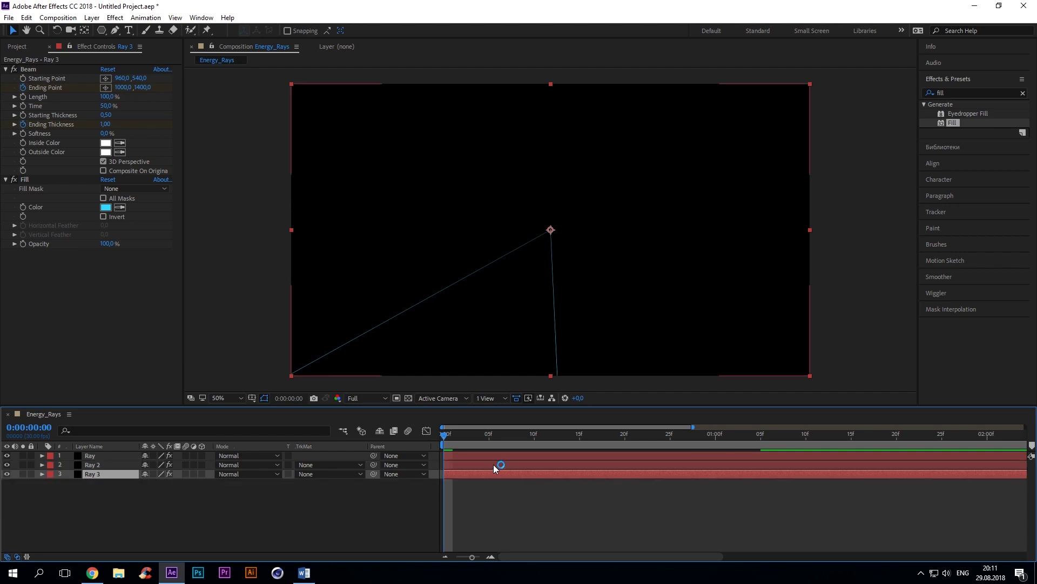
{"action": "key", "text": "u"}
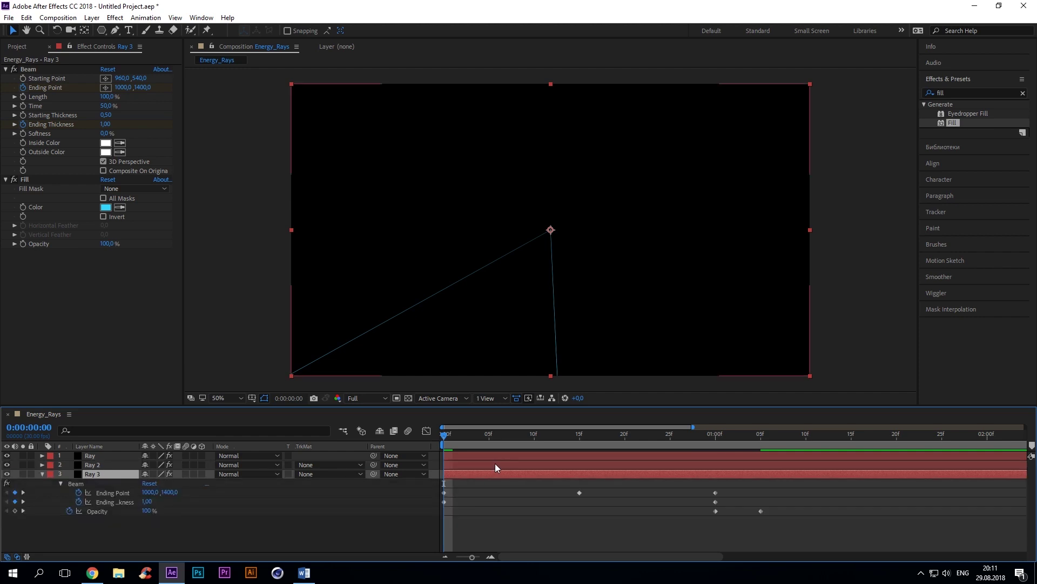
- Set Ray 3's Beam Ending Point at 0:00:00:00 to -600, -550
{"action": "left_click", "coordinate": [123, 87]}
{"action": "left_click", "coordinate": [144, 87]}
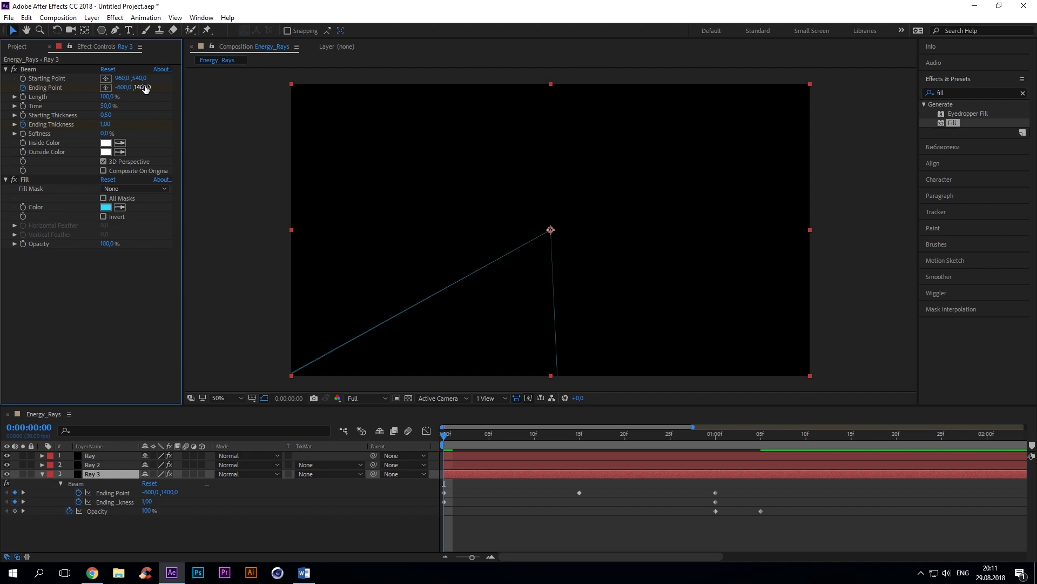
{"action": "type", "text": "-550"}
{"action": "key", "text": "Return"}
- Set Ray 3's Ending Point keyframe at 0:00:00:15 to 2500, -650
{"action": "left_click", "coordinate": [579, 439]}
{"action": "left_click", "coordinate": [125, 88]}
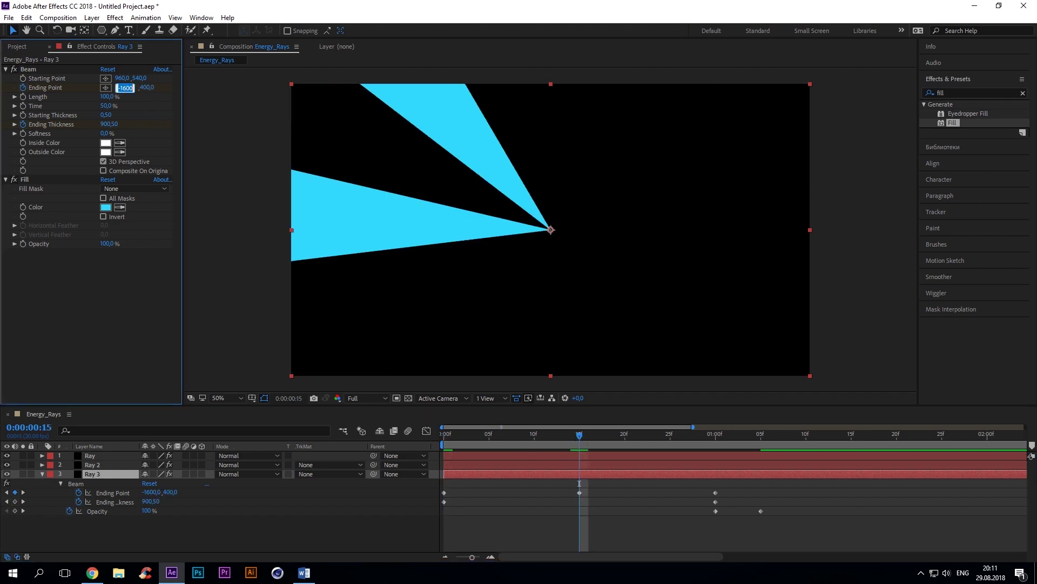
{"action": "type", "text": "2500"}
{"action": "key", "text": "Return"}
{"action": "left_click", "coordinate": [145, 88]}
{"action": "type", "text": "-650"}
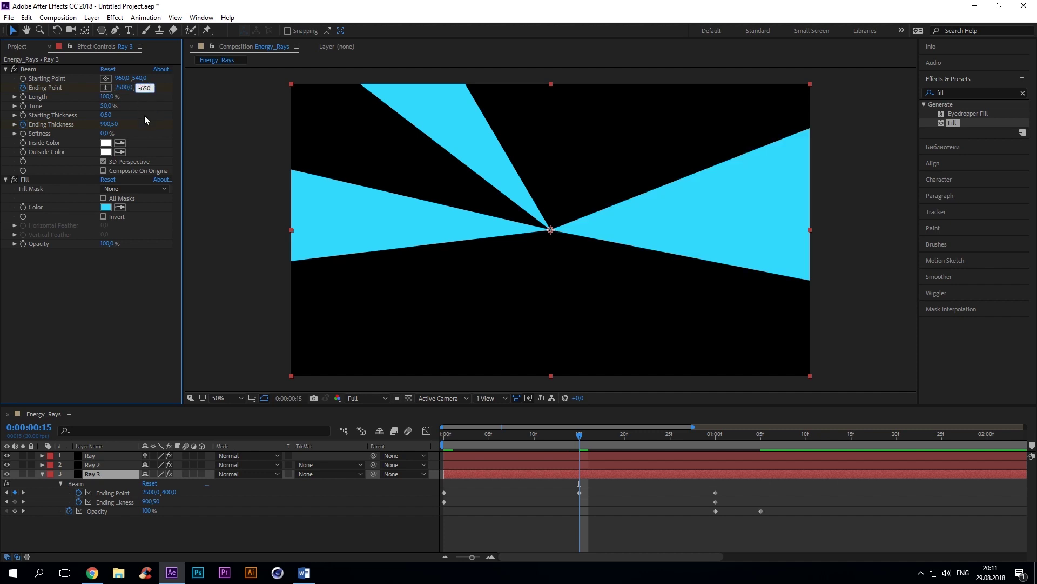
{"action": "key", "text": "Return"}
- Set Ray 3's Ending Point keyframe at 0:00:01:00 to 1900, 1800
{"action": "left_click", "coordinate": [709, 435]}
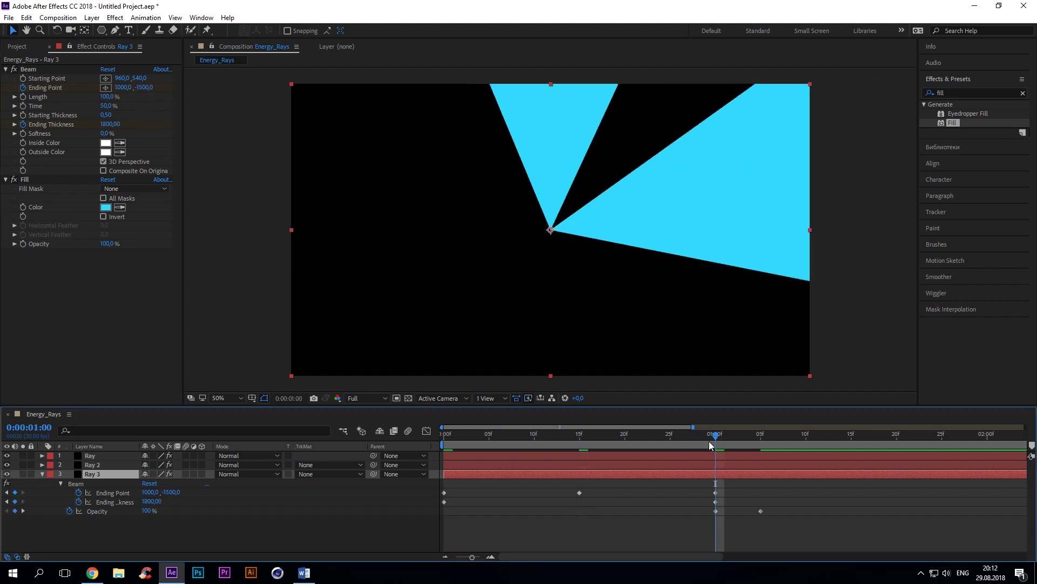
{"action": "left_click", "coordinate": [124, 87]}
{"action": "type", "text": "1900"}
{"action": "left_click", "coordinate": [146, 87]}
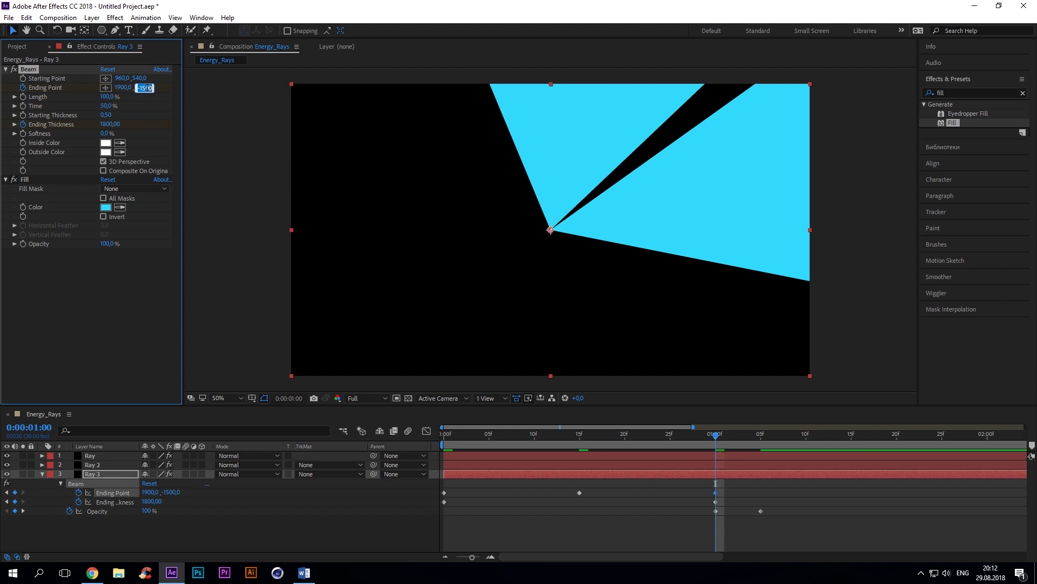
{"action": "type", "text": "1800"}
{"action": "key", "text": "Return"}
- Check the rays around 0:00:00:22, collapse Ray 3, duplicate it as Ray 4 and show the copy's keyframes
{"action": "left_click_drag", "start_coordinate": [716, 435], "coordinate": [644, 457]}
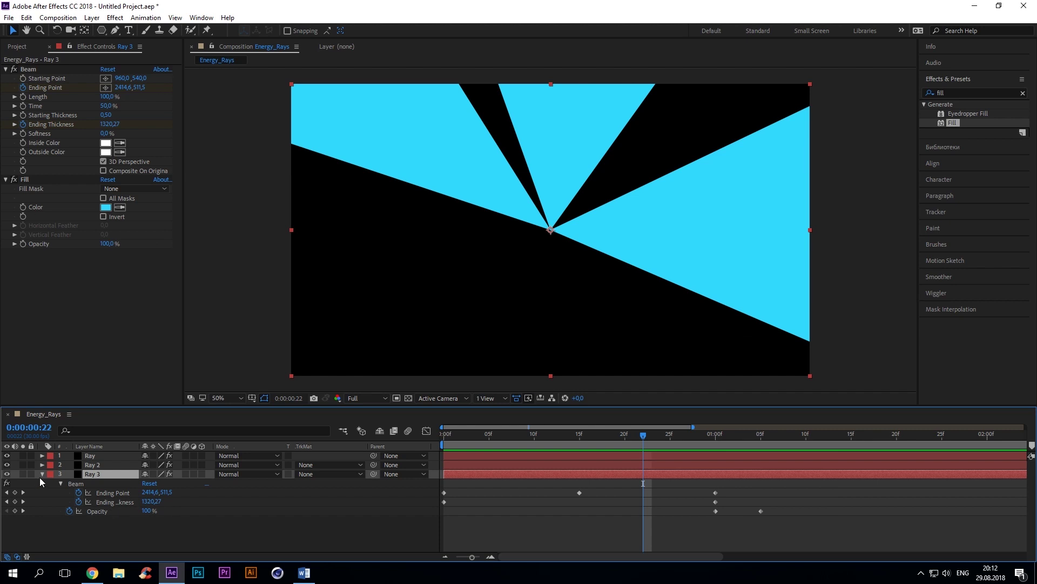
{"action": "left_click", "coordinate": [42, 473]}
{"action": "key", "text": "ctrl+d"}
{"action": "left_click_drag", "start_coordinate": [97, 475], "coordinate": [114, 488]}
{"action": "key", "text": "u"}
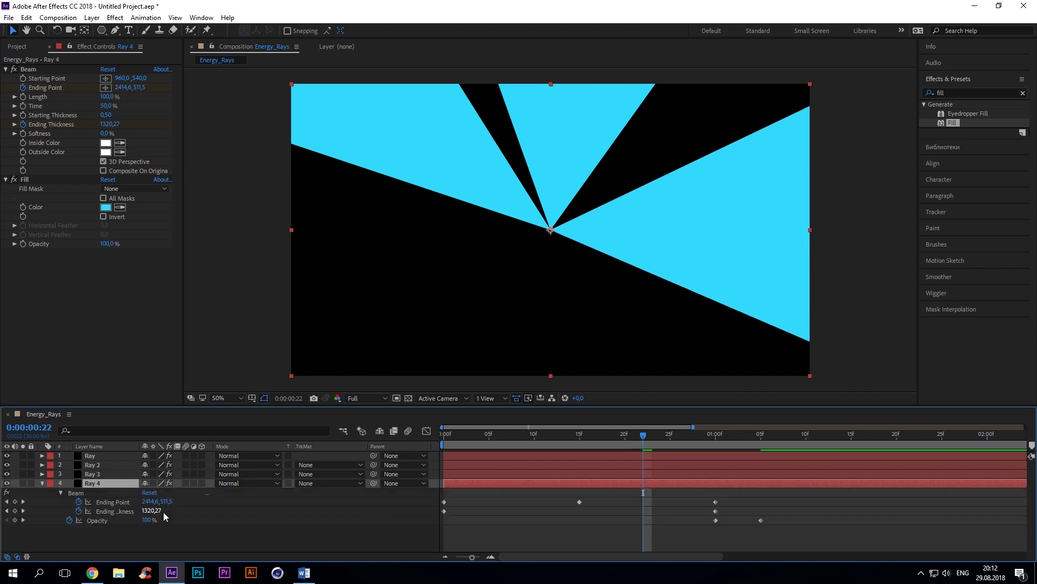
- Set Ray 4's Beam Ending Point at 0:00:00:00 to 1900, -100
{"action": "key", "text": "Home"}
{"action": "left_click", "coordinate": [151, 502]}
{"action": "type", "text": "1900"}
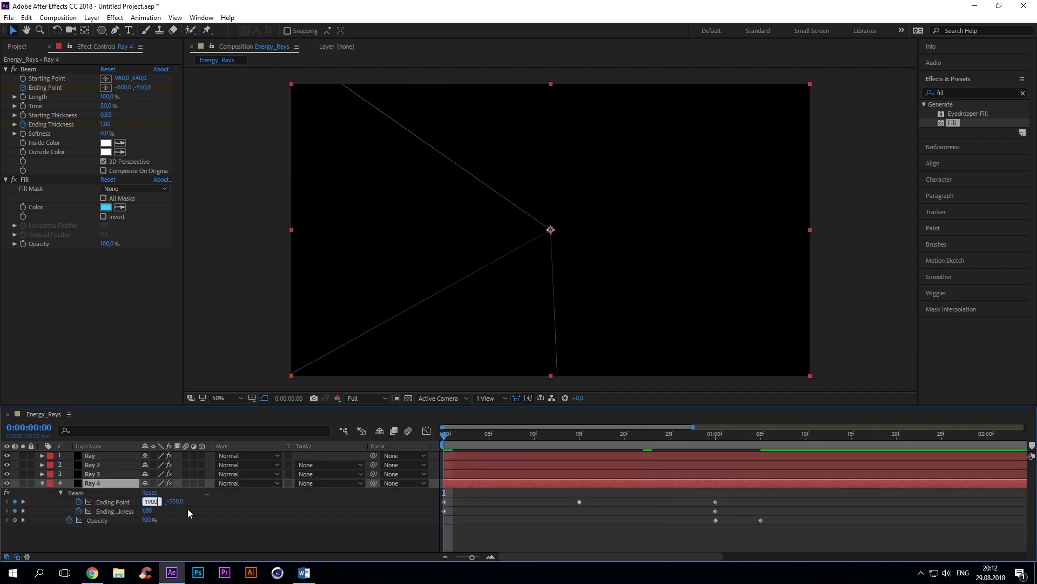
{"action": "key", "text": "Tab"}
{"action": "type", "text": "-100"}
{"action": "left_click", "coordinate": [174, 515]}
- Set Ray 4's Ending Point keyframe at 0:00:00:15 to 3300, 2200
{"action": "left_click", "coordinate": [580, 437]}
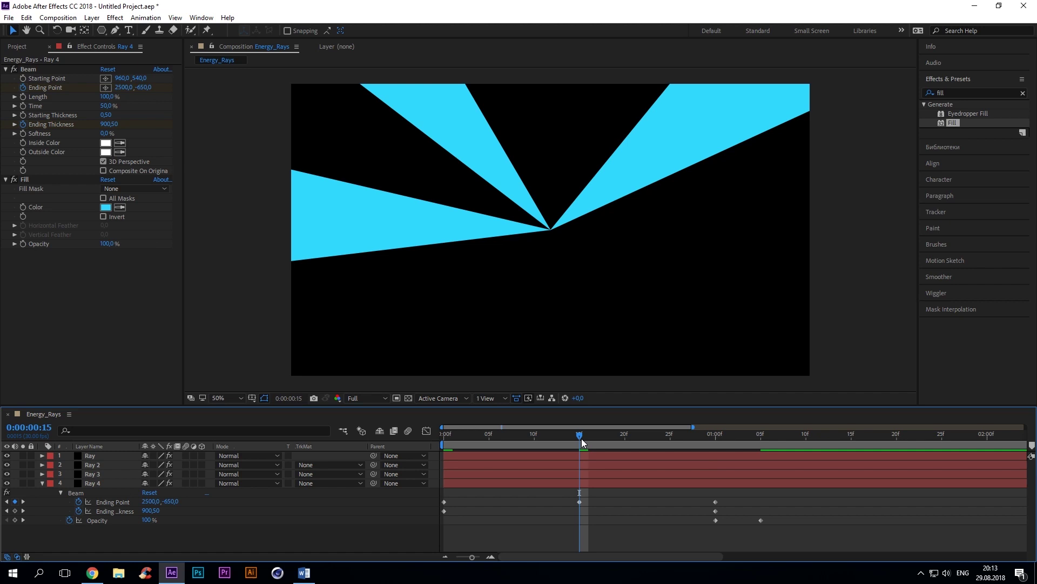
{"action": "left_click", "coordinate": [151, 501]}
{"action": "type", "text": "3300"}
{"action": "left_click", "coordinate": [178, 502]}
{"action": "type", "text": "1700"}
{"action": "left_click", "coordinate": [206, 506]}
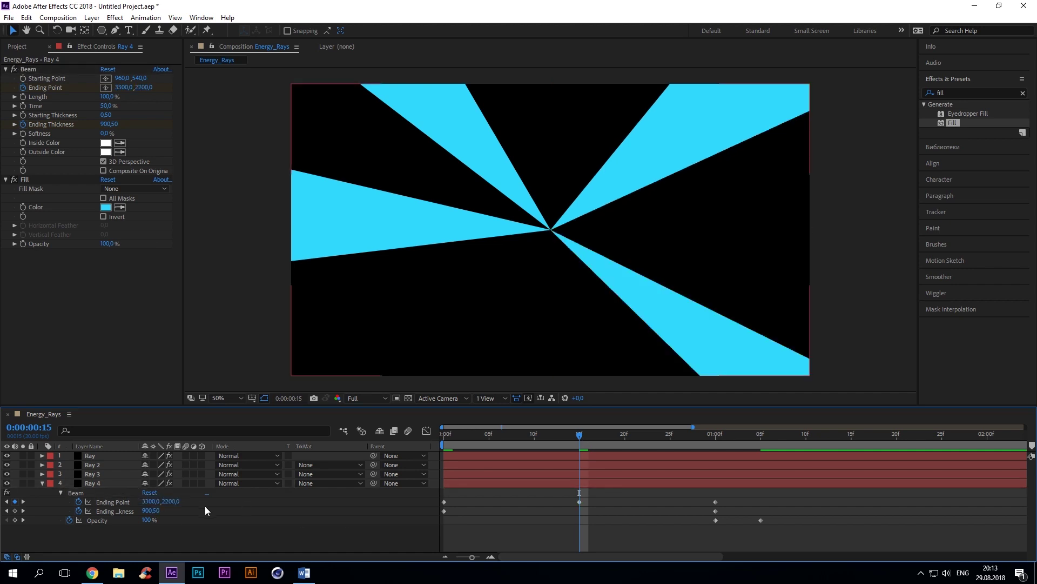
- Set Ray 4's Ending Point keyframe at 0:00:01:00 to -400, 1300
{"action": "key", "text": "k"}
{"action": "left_click", "coordinate": [150, 502]}
{"action": "type", "text": "-400"}
{"action": "key", "text": "Return"}
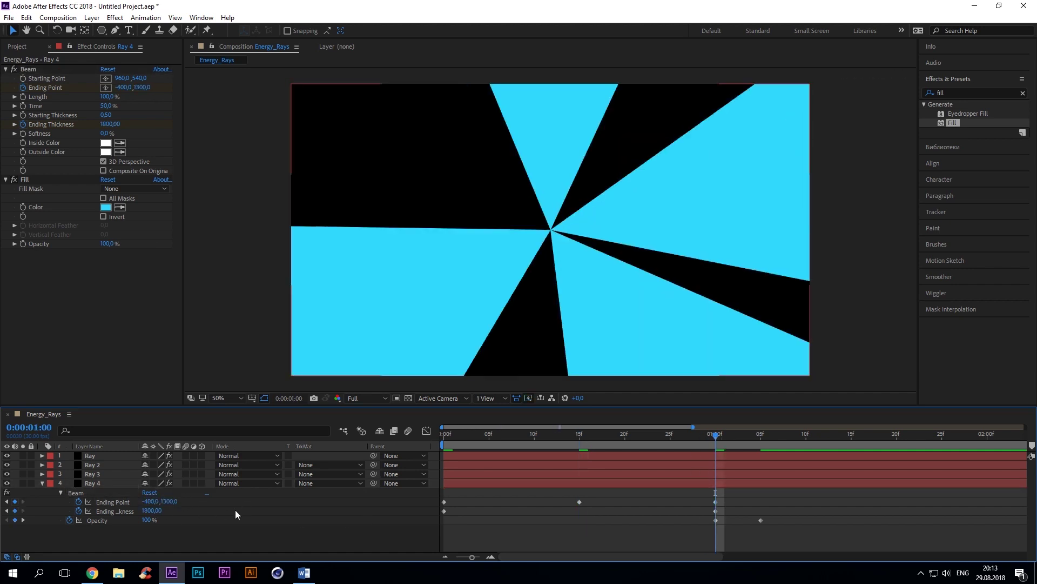
- Return to 0:00:00:00, duplicate Ray 4 as Ray 5 and show the copy's keyframes
{"action": "key", "text": "Home"}
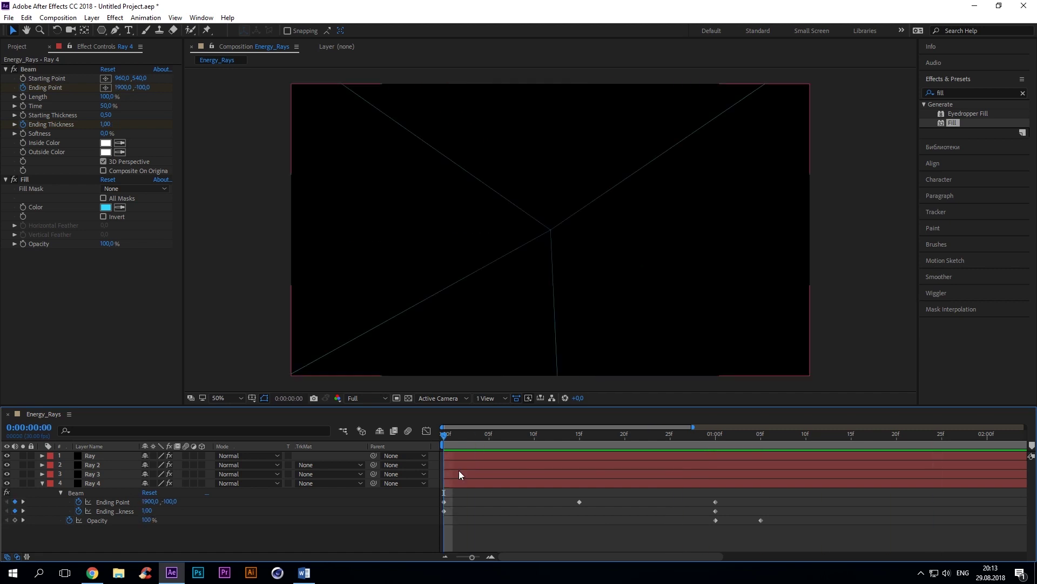
{"action": "left_click", "coordinate": [105, 483]}
{"action": "key", "text": "ctrl+d"}
{"action": "left_click_drag", "start_coordinate": [105, 487], "coordinate": [102, 505]}
{"action": "key", "text": "u"}
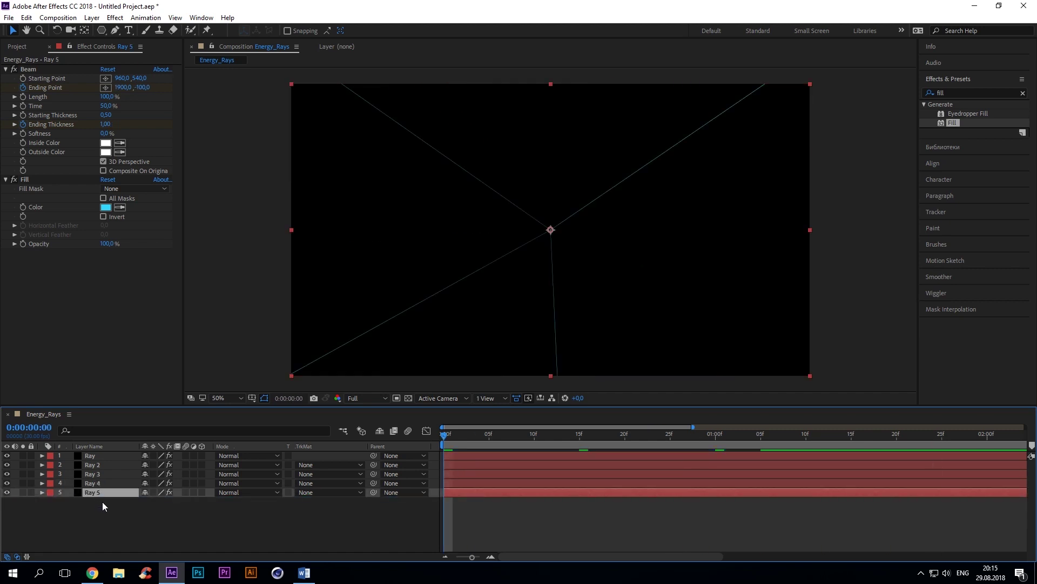
- Set Ray 5's Beam Ending Point at 0:00:00:00 to 2700, 1300
{"action": "left_click", "coordinate": [151, 510]}
{"action": "type", "text": "2"}
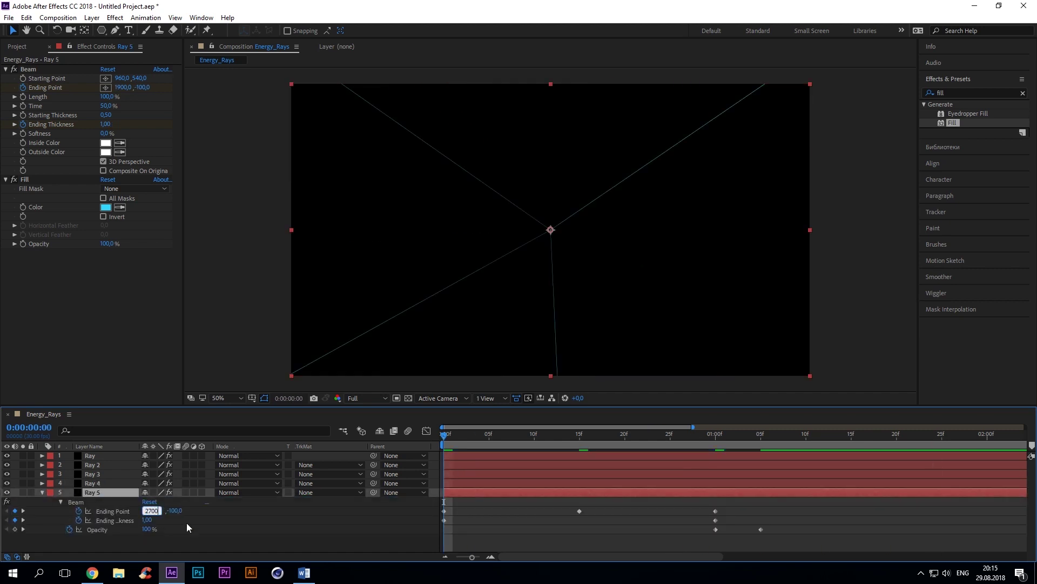
{"action": "type", "text": "700"}
{"action": "key", "text": "Tab"}
{"action": "type", "text": "1300"}
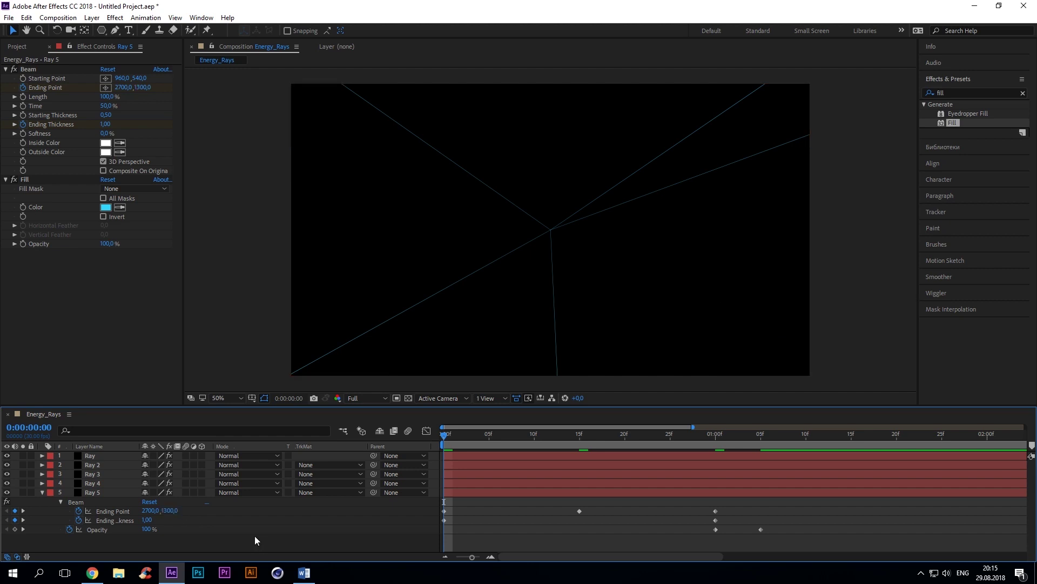
{"action": "key", "text": "Return"}
- Set Ray 5's Ending Point keyframe at 0:00:00:15 to -300, 1500
{"action": "left_click", "coordinate": [580, 436]}
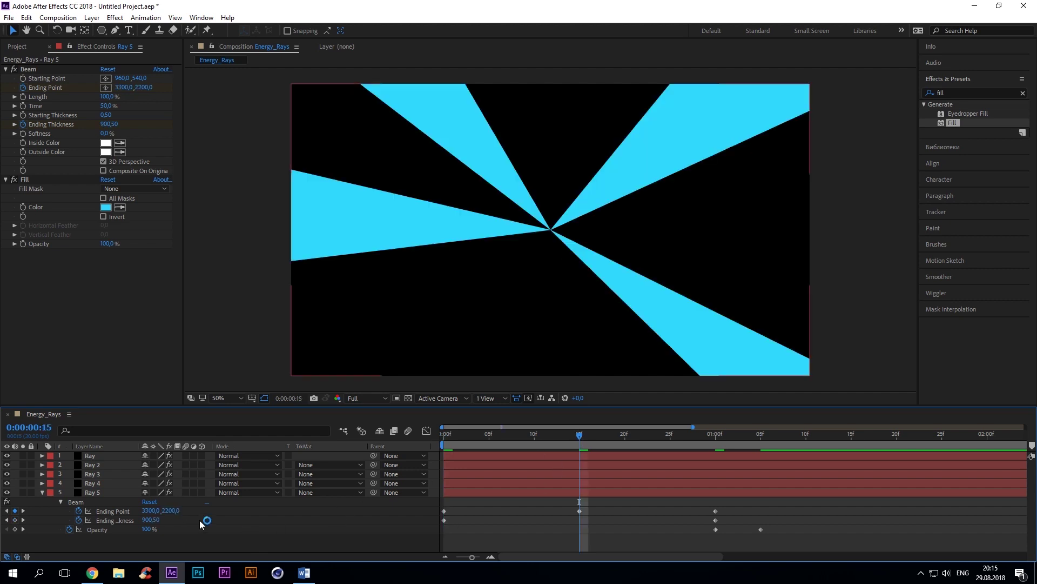
{"action": "left_click", "coordinate": [151, 510]}
{"action": "type", "text": "-300"}
{"action": "key", "text": "Tab"}
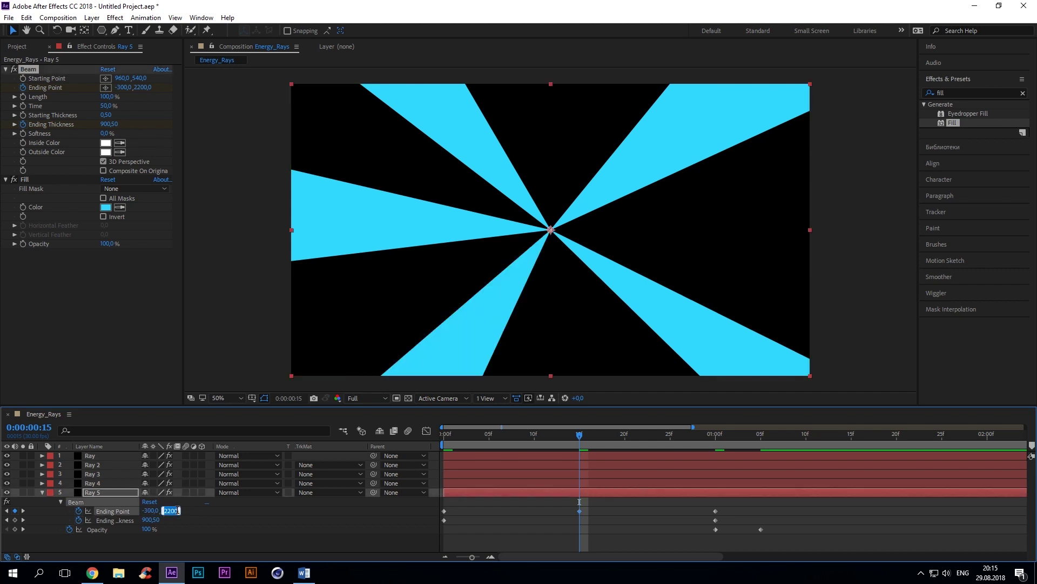
{"action": "type", "text": "1500"}
{"action": "key", "text": "Return"}
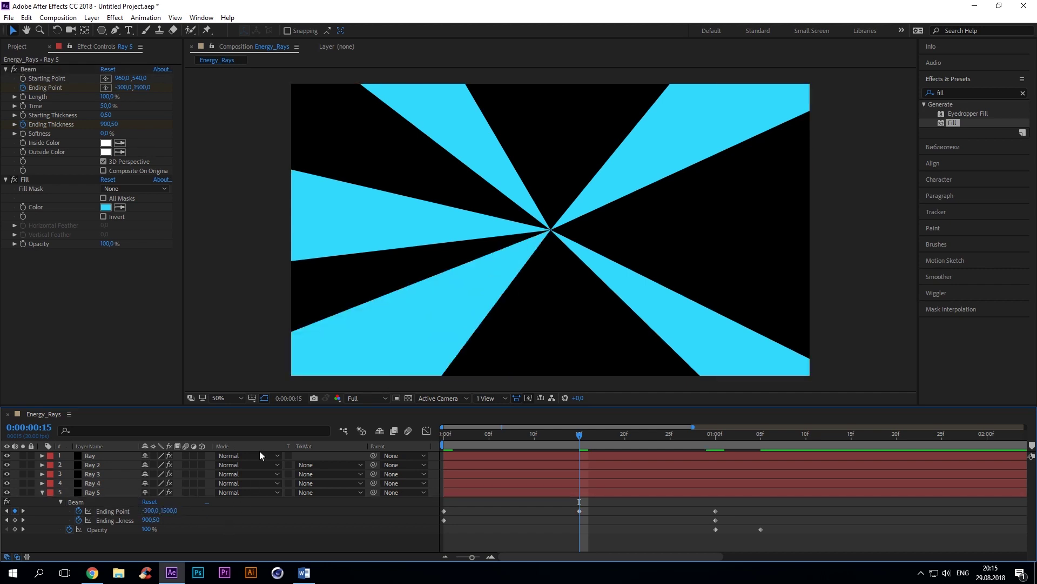
- Set Ray 5's Ending Point keyframe at 0:00:01:00 to -1850, -800
{"action": "left_click_drag", "start_coordinate": [699, 432], "coordinate": [715, 433]}
{"action": "left_click", "coordinate": [152, 510]}
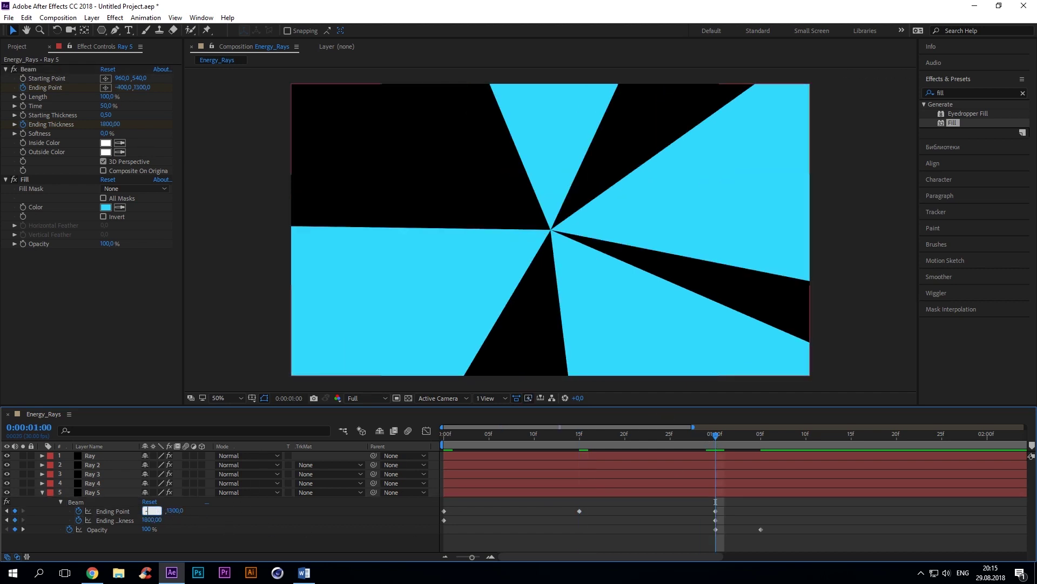
{"action": "type", "text": "-1850"}
{"action": "key", "text": "Tab"}
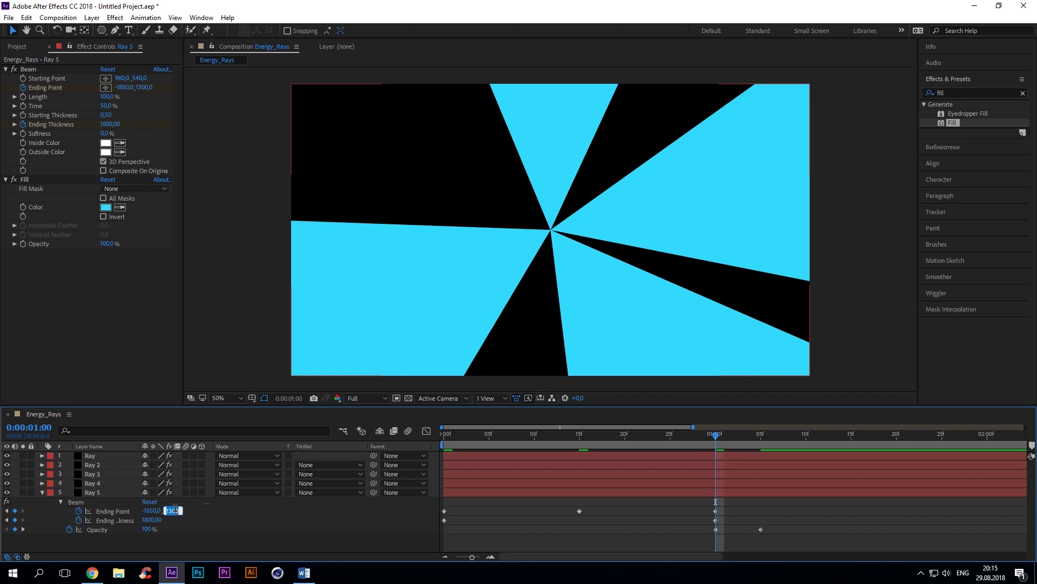
{"action": "type", "text": "-80"}
{"action": "key", "text": "Return"}
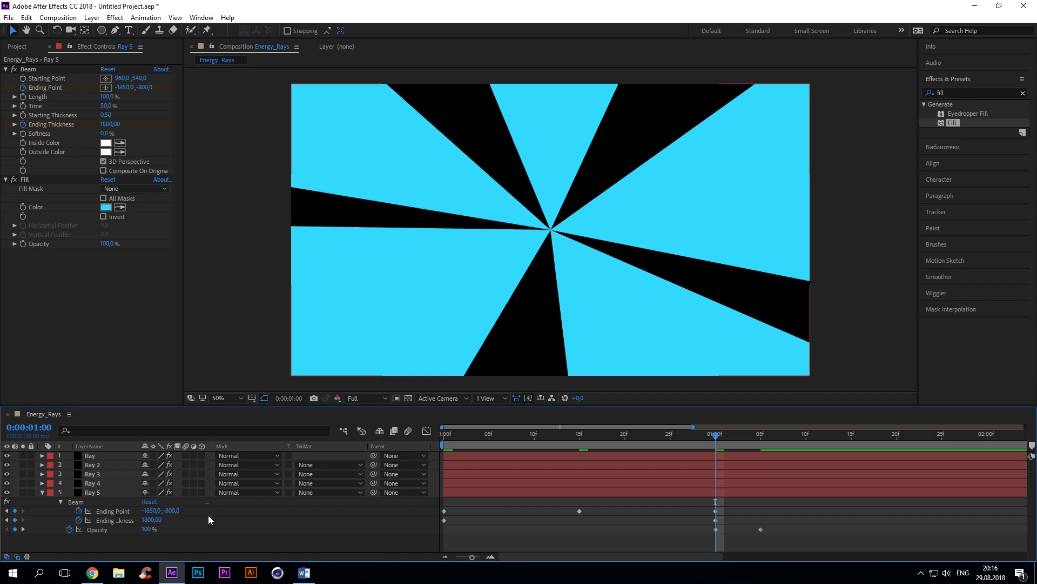
- Scrub through the ray animation, collapse Ray 5 and create a white 1920 × 1080 px solid named Circle
{"action": "left_click_drag", "start_coordinate": [434, 435], "coordinate": [716, 434]}
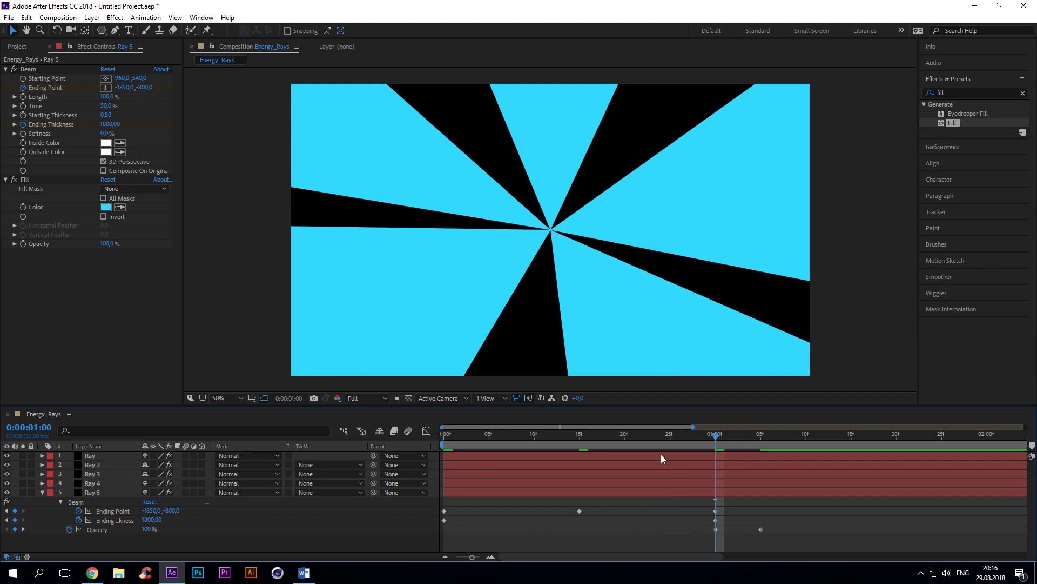
{"action": "left_click", "coordinate": [42, 492]}
{"action": "right_click", "coordinate": [137, 525]}
{"action": "mouse_move", "coordinate": [251, 410]}
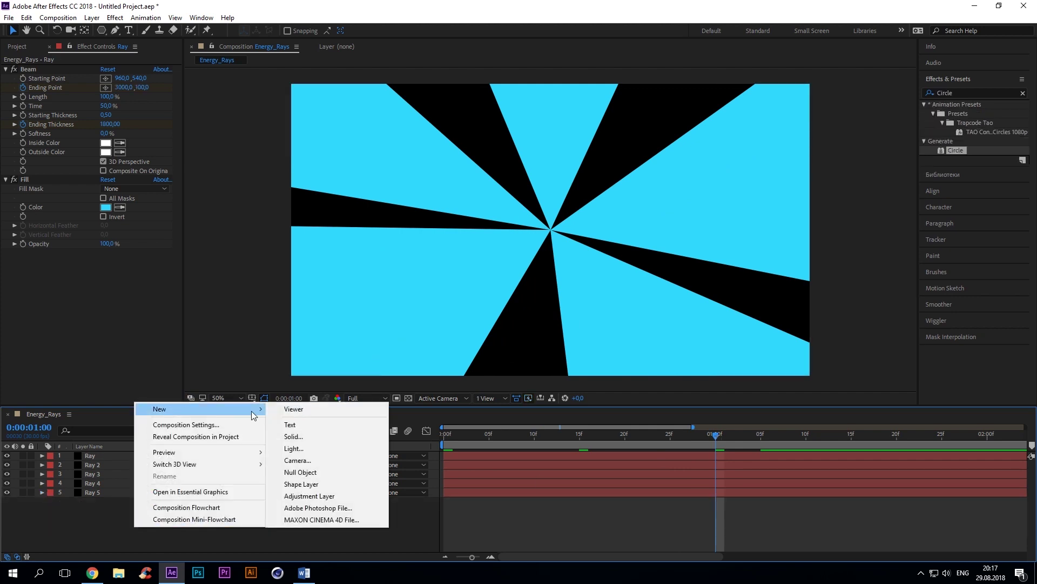
{"action": "left_click", "coordinate": [294, 436]}
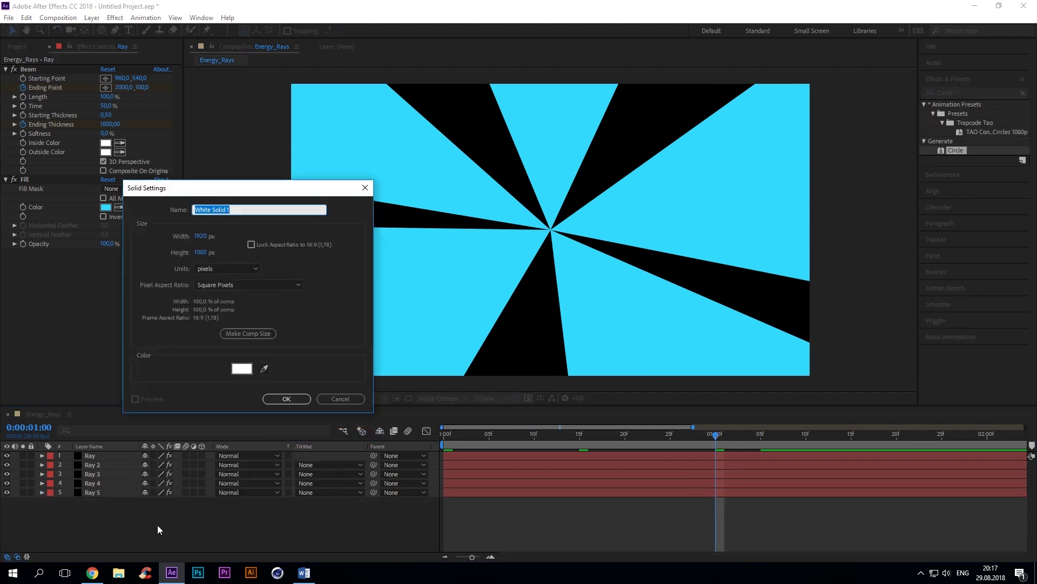
{"action": "type", "text": "Circle"}
{"action": "left_click", "coordinate": [298, 402]}
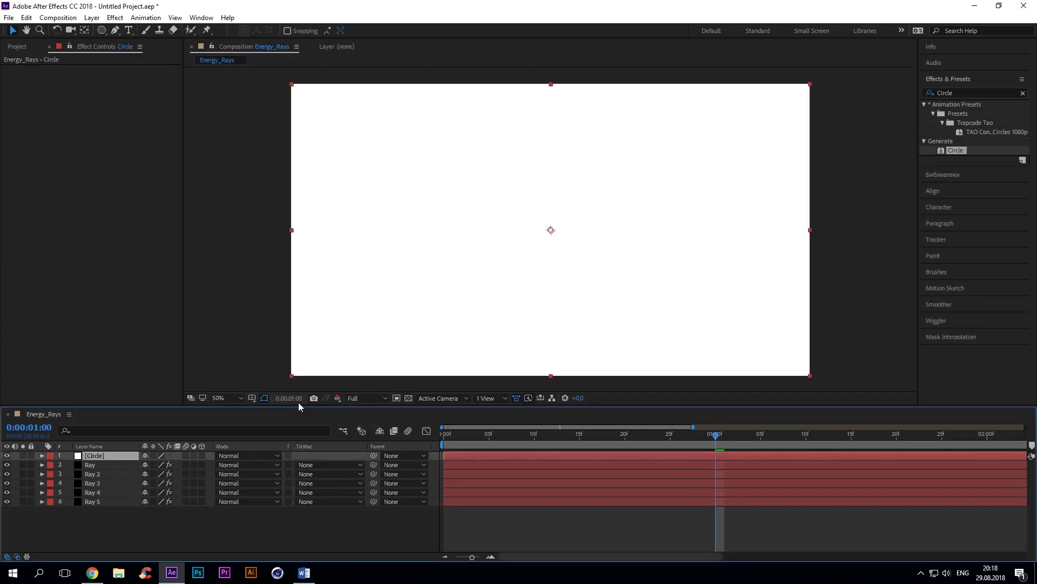
- Apply the Circle effect to the Circle solid and set its color to the rays' cyan
{"action": "left_click_drag", "start_coordinate": [955, 150], "coordinate": [99, 458]}
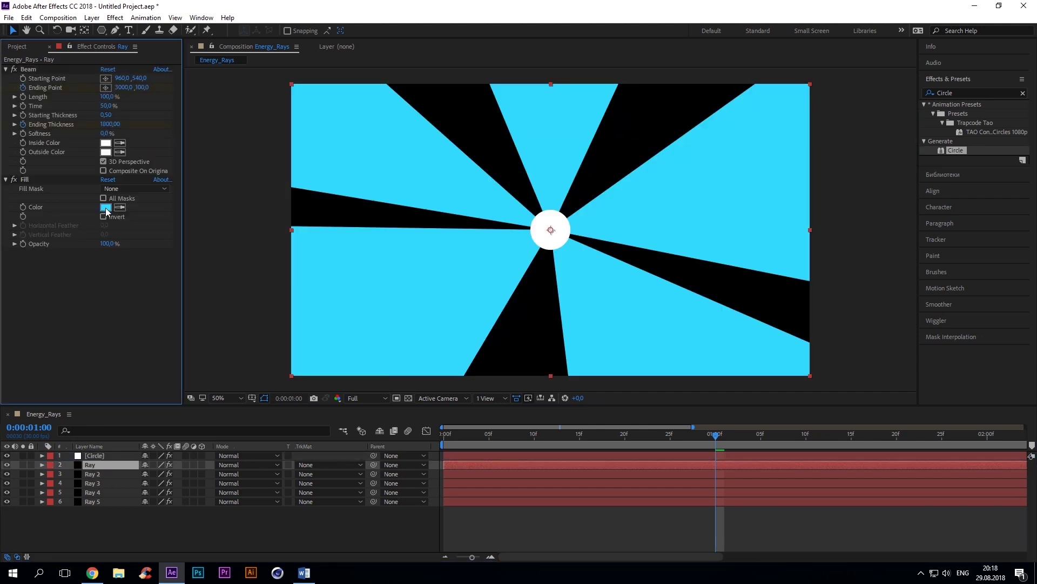
{"action": "left_click", "coordinate": [102, 209]}
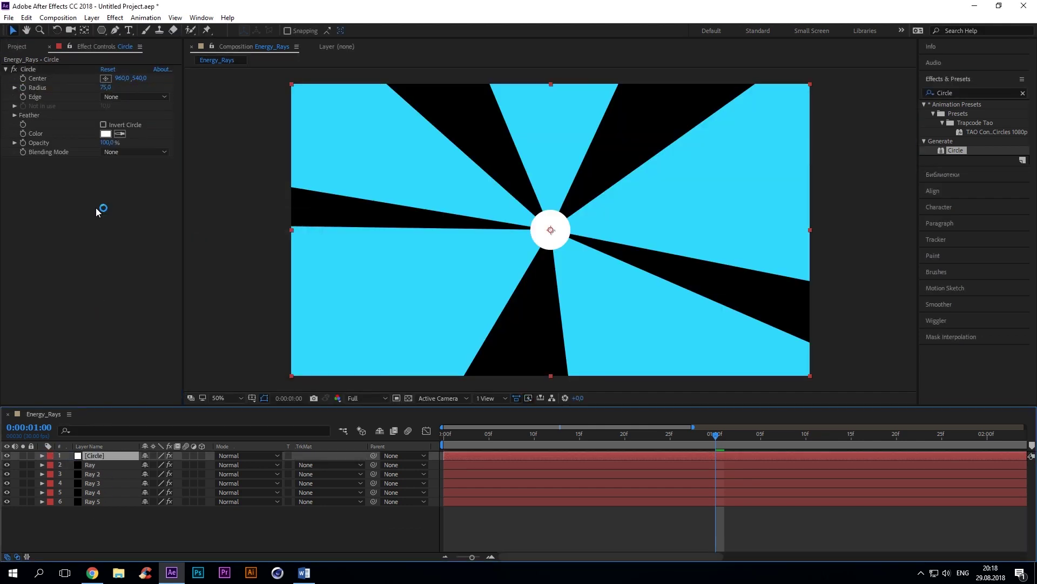
{"action": "left_click", "coordinate": [105, 133]}
{"action": "key", "text": "ctrl+v"}
{"action": "key", "text": "Return"}
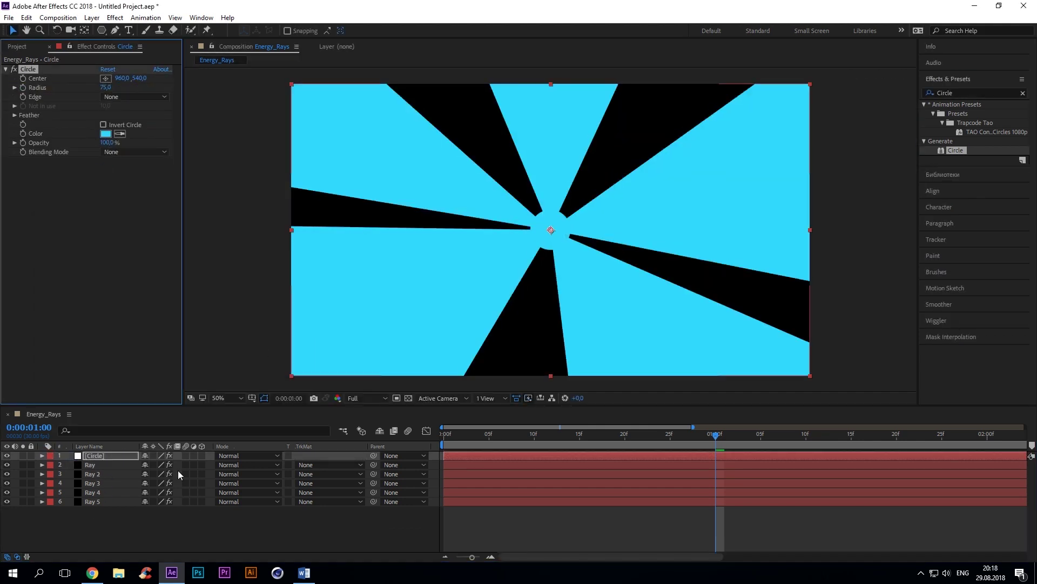
- Start the Circle layer at 0:00:00:08, set its Edge to Thickness, and keyframe and reveal Radius and Thickness there
{"action": "left_click", "coordinate": [516, 433]}
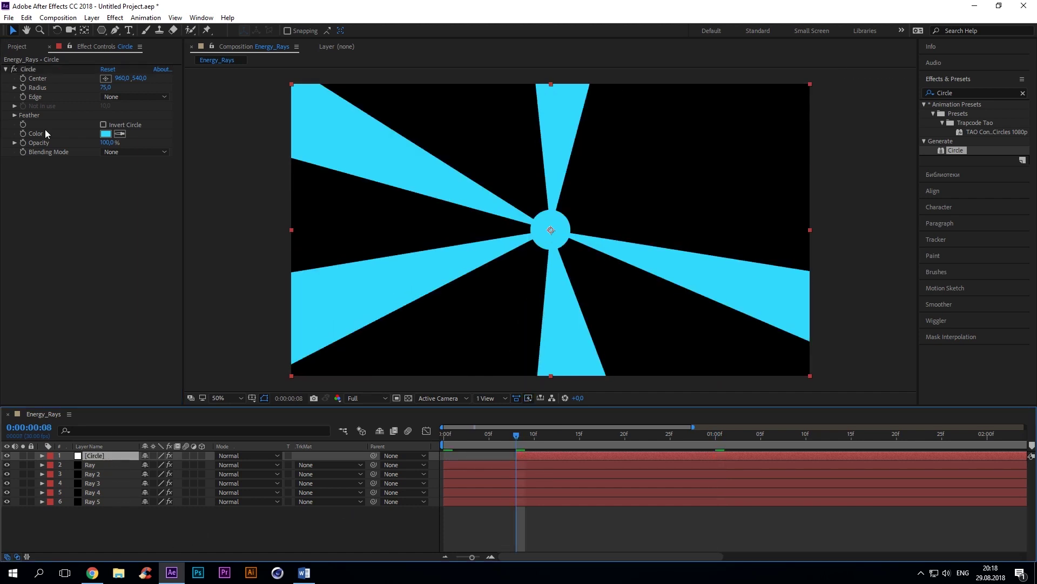
{"action": "left_click", "coordinate": [22, 87]}
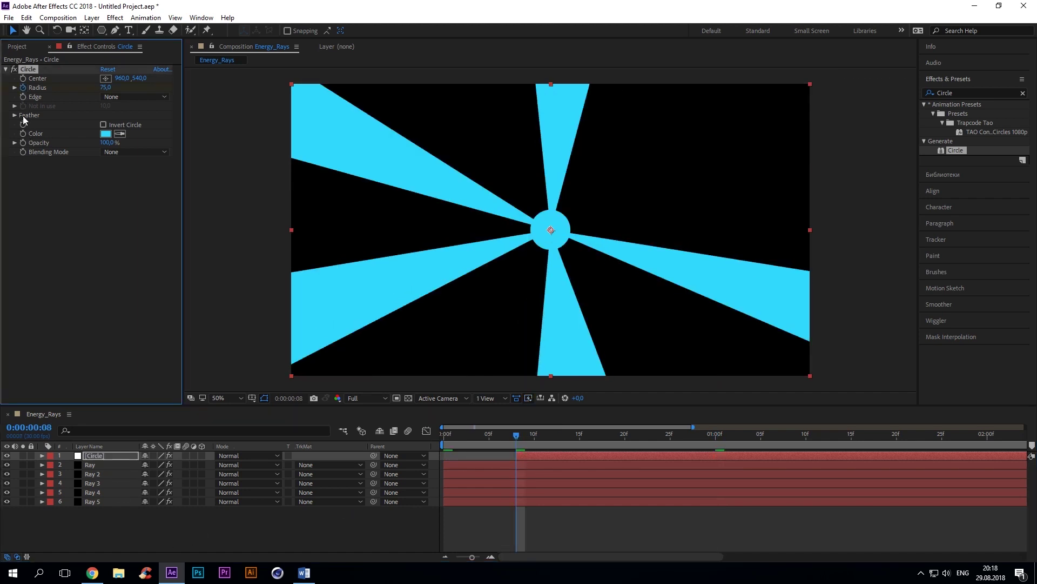
{"action": "left_click", "coordinate": [114, 96]}
{"action": "left_click", "coordinate": [124, 131]}
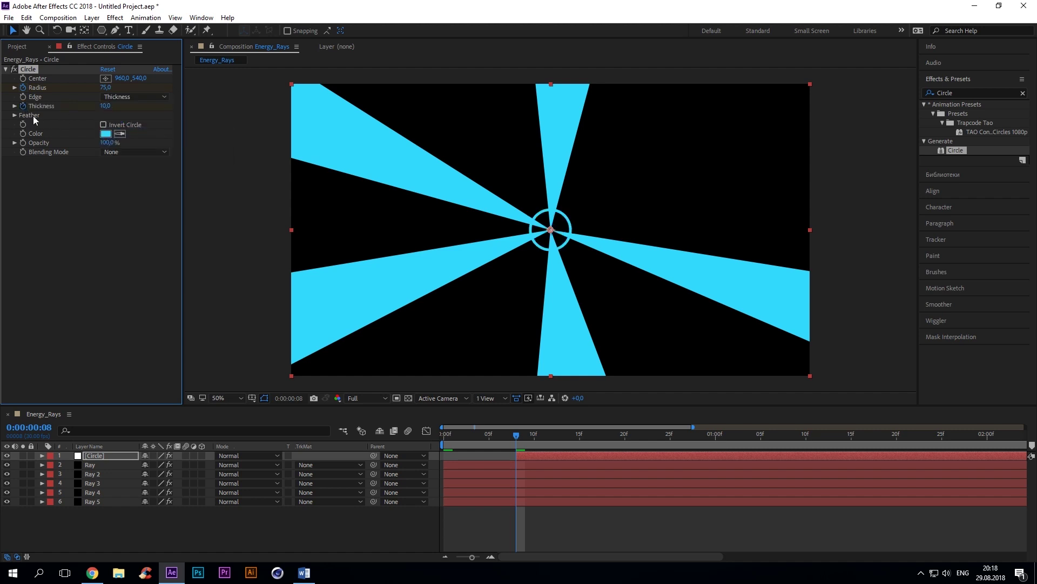
{"action": "type", "text": "u"}
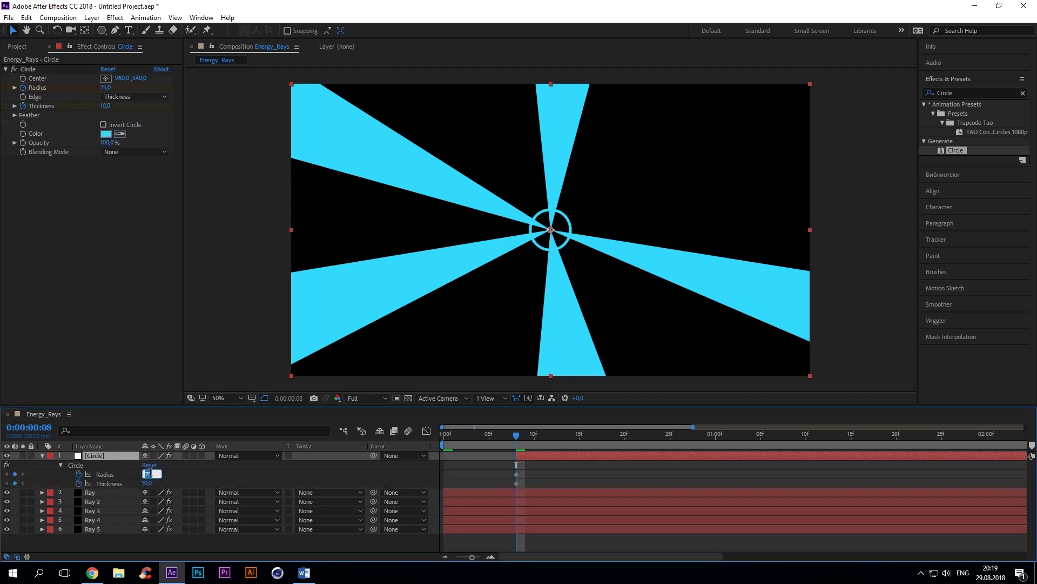
{"action": "type", "text": "500"}
- Set the Circle layer's Radius to 500 and Thickness to 1 at 0:00:00:08
{"action": "key", "text": "Tab"}
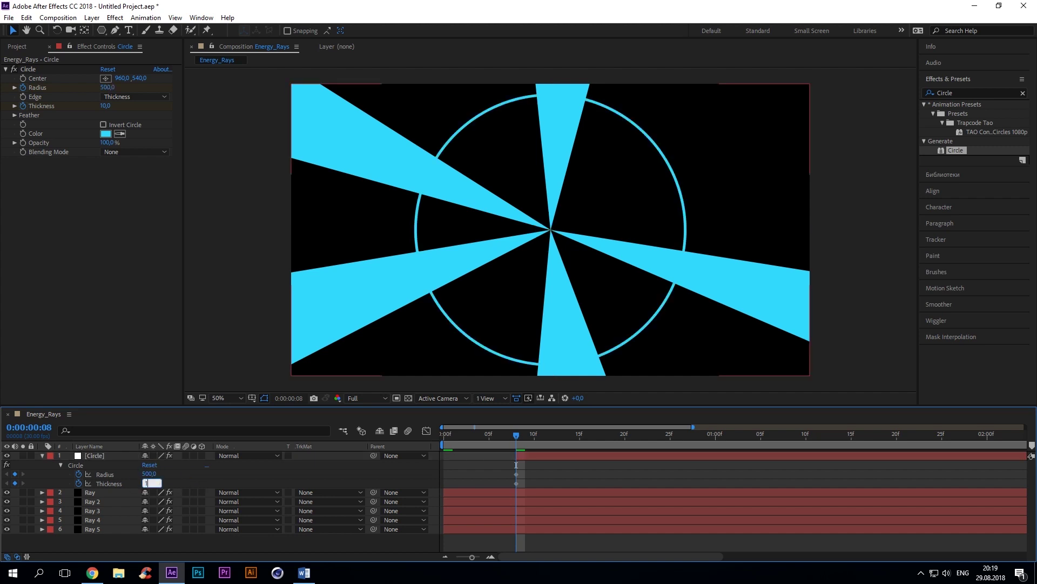
{"action": "key", "text": "Return"}
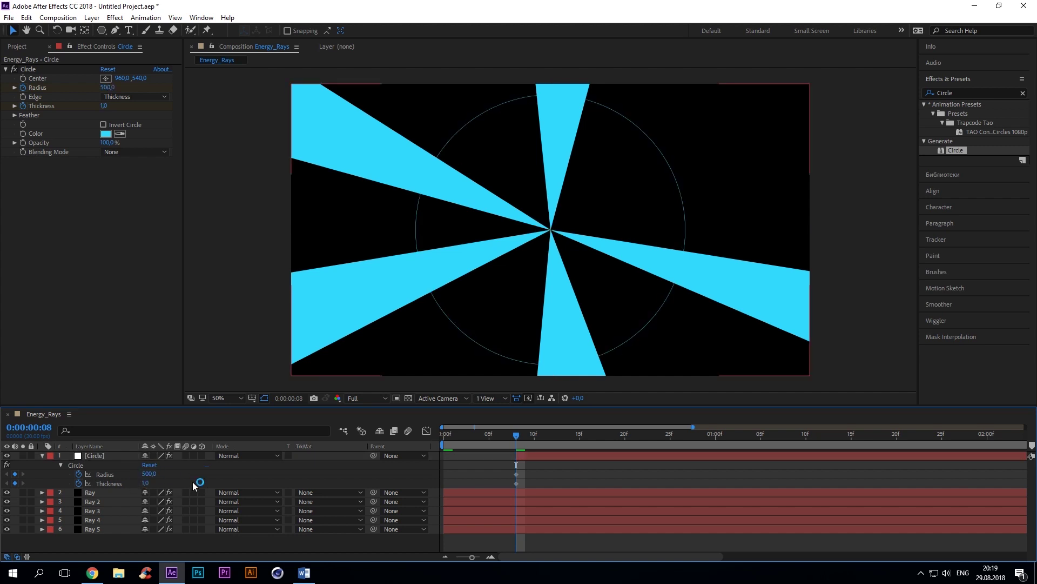
- Keyframe the Circle layer's Radius at -140 and Thickness at 370 at 0:00:00:17
{"action": "left_click_drag", "start_coordinate": [516, 434], "coordinate": [598, 439]}
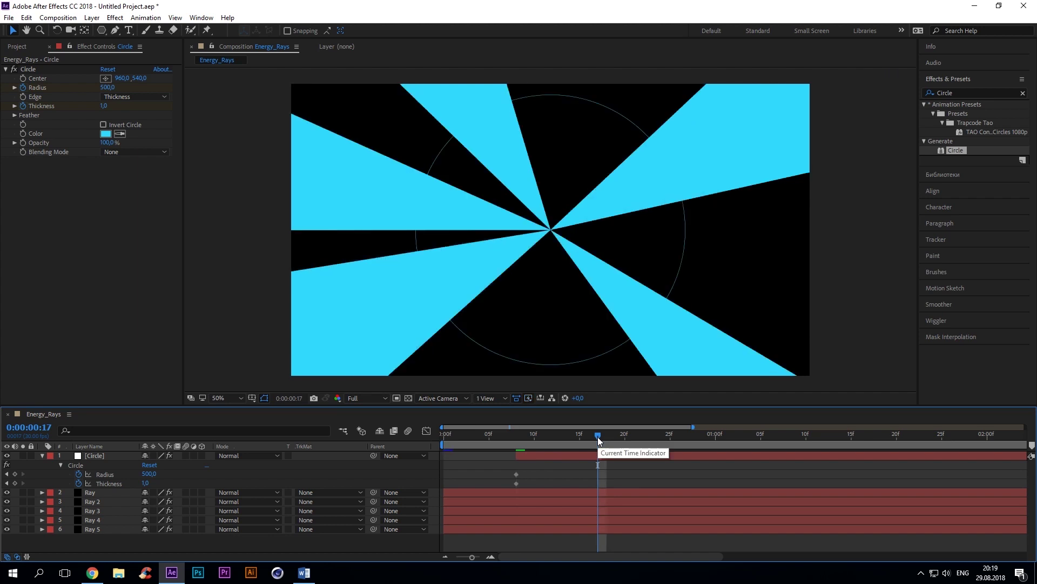
{"action": "left_click", "coordinate": [148, 473]}
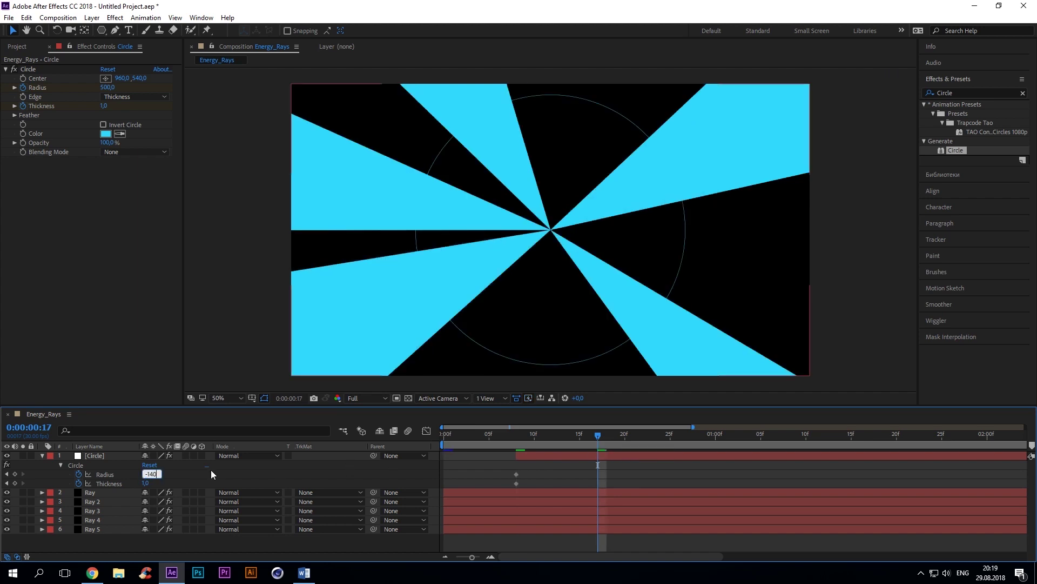
{"action": "key", "text": "Return"}
{"action": "left_click", "coordinate": [145, 483]}
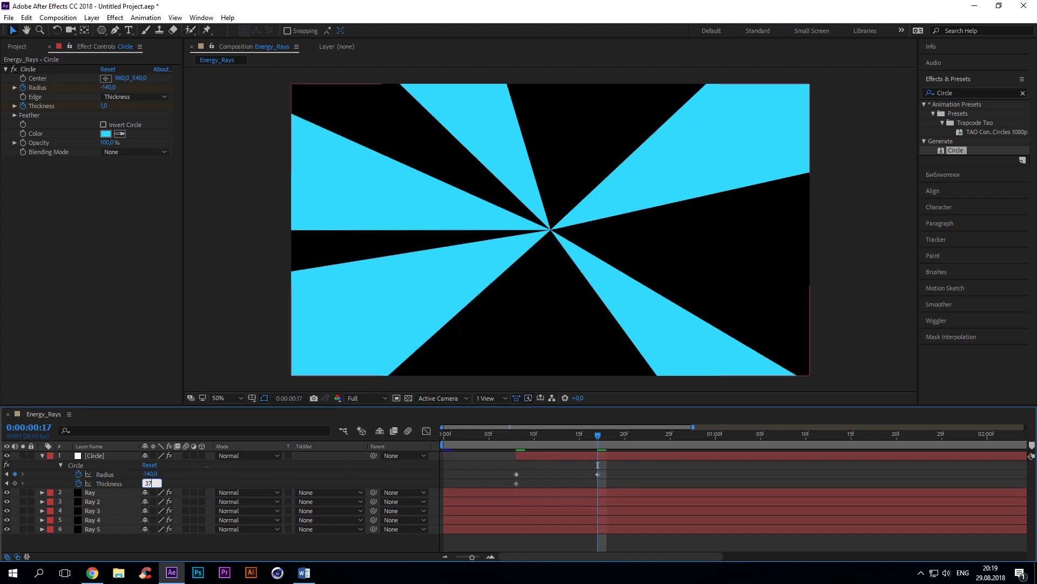
{"action": "key", "text": "Return"}
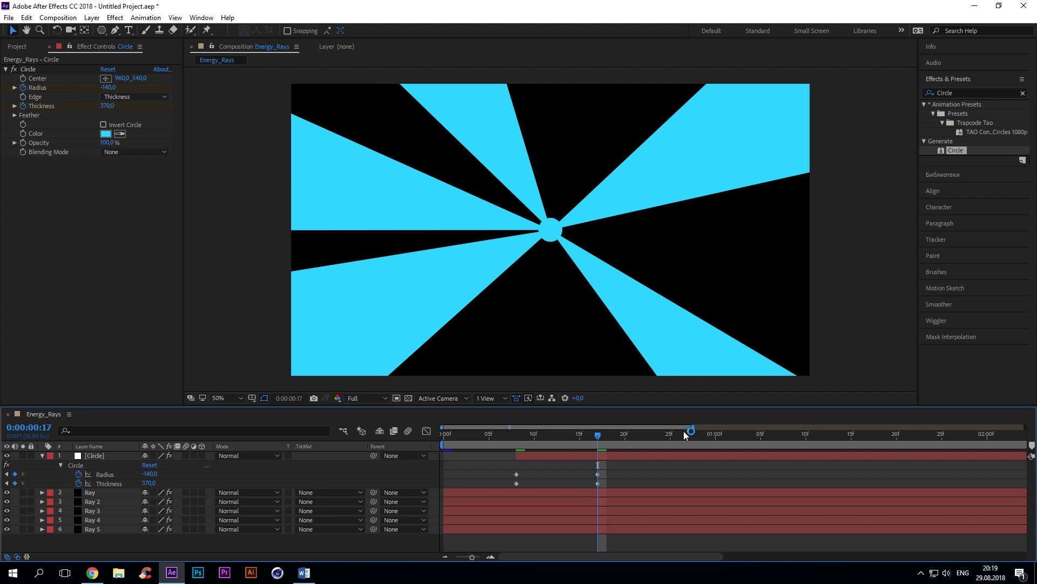
- Keyframe the Circle layer's Thickness at 3900 at 0:00:01:01 and preview the animation
{"action": "left_click", "coordinate": [721, 439]}
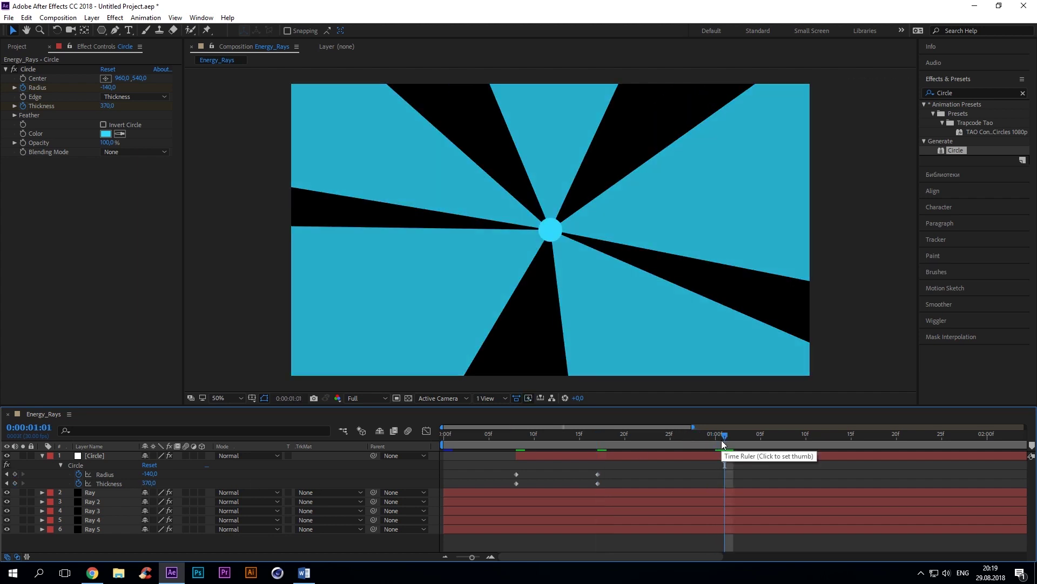
{"action": "left_click", "coordinate": [153, 484]}
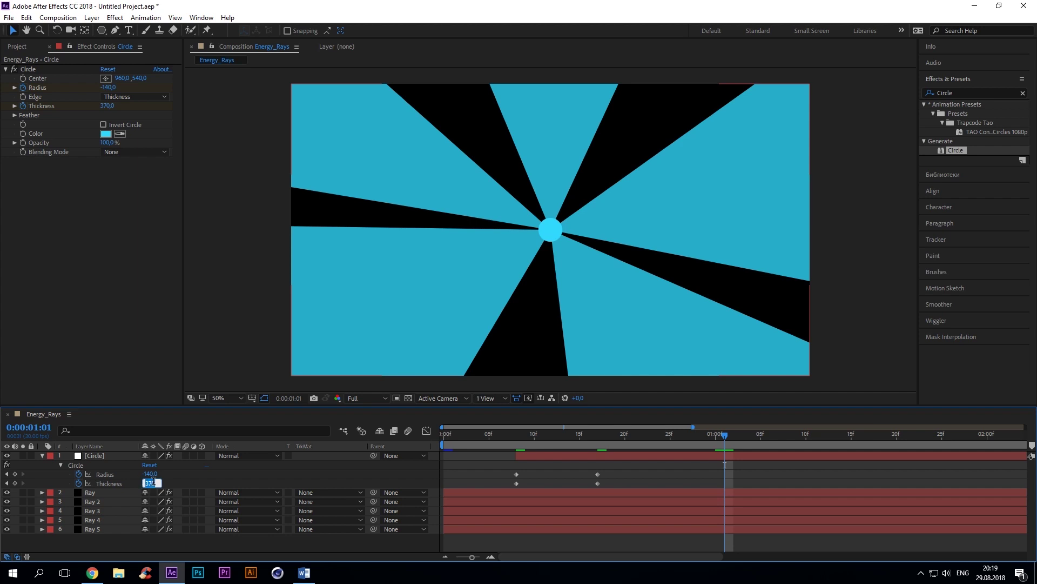
{"action": "key", "text": "Return"}
{"action": "left_click_drag", "start_coordinate": [547, 436], "coordinate": [723, 441]}
{"action": "key", "text": "space"}
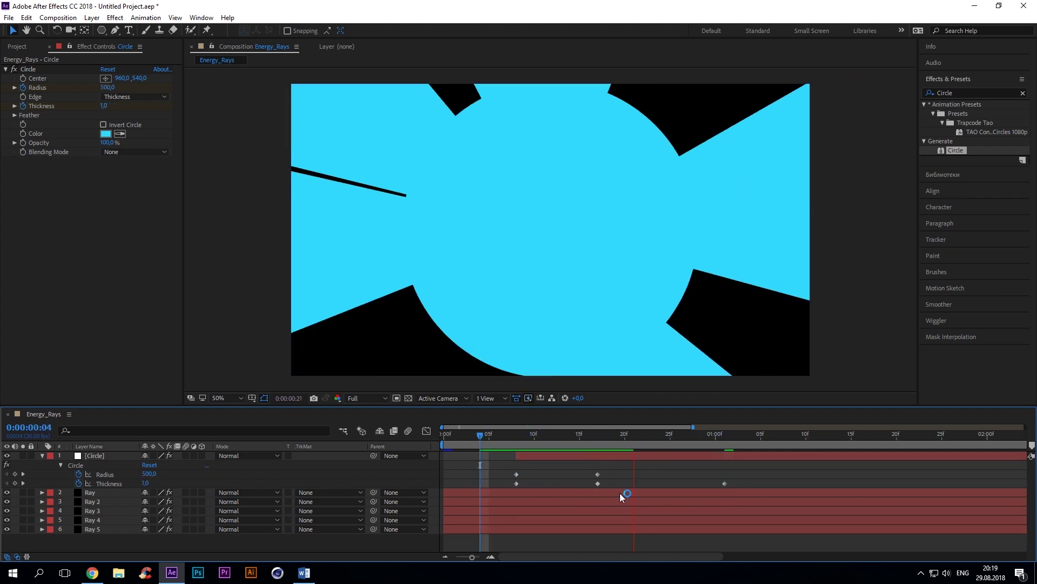
- Apply Easy Ease to all Radius and Thickness keyframes of the Circle layer and preview the motion
{"action": "left_click_drag", "start_coordinate": [751, 472], "coordinate": [488, 484]}
{"action": "key", "text": "F9"}
{"action": "key", "text": "space"}
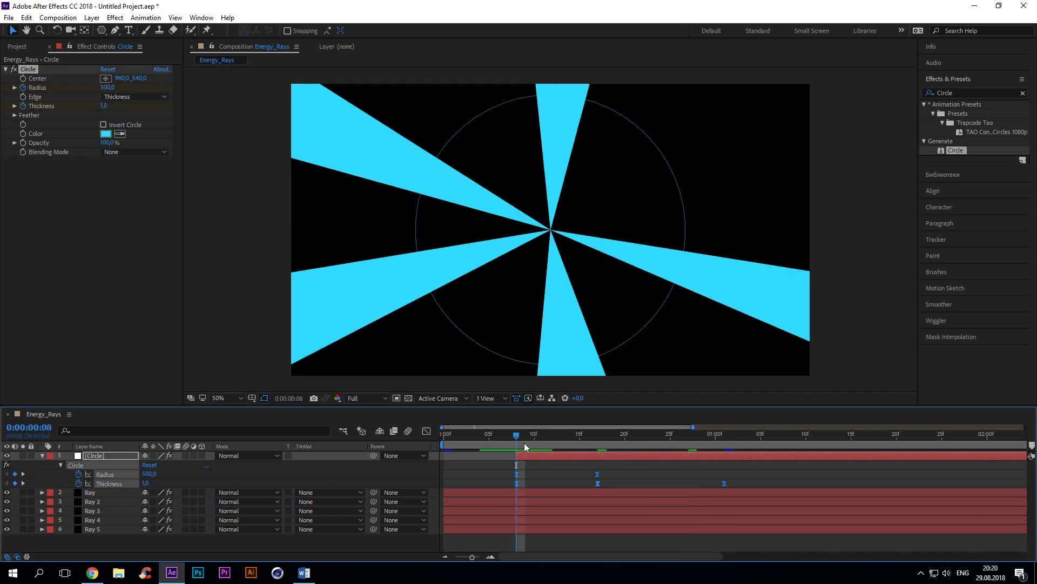
- Fade out the Circle layer with Opacity keyframes of 100% at 0:00:01:00 and 0% at 0:00:01:05
{"action": "left_click", "coordinate": [86, 455]}
{"action": "key", "text": "t"}
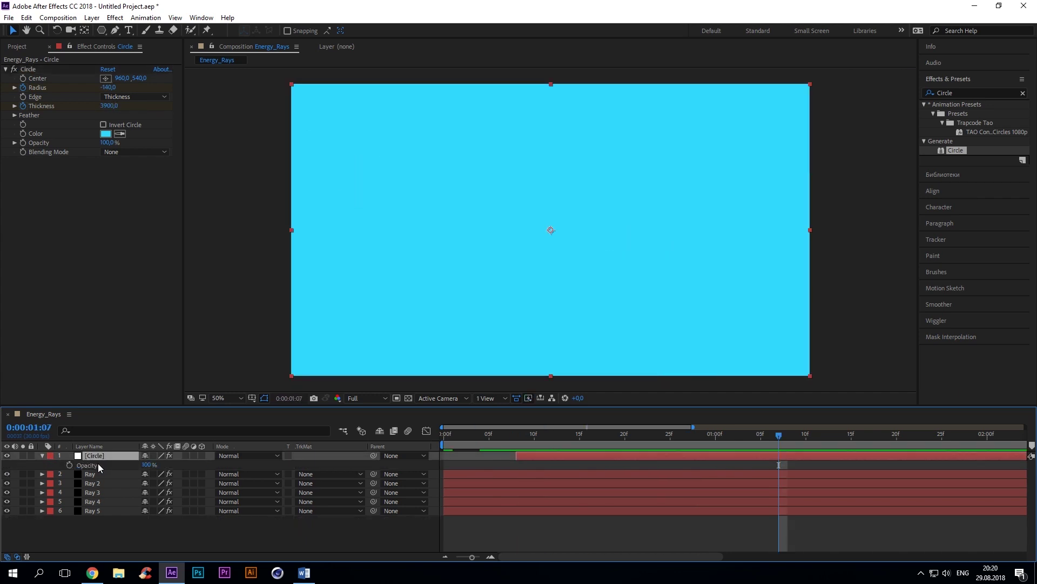
{"action": "left_click_drag", "start_coordinate": [525, 435], "coordinate": [715, 443]}
{"action": "left_click", "coordinate": [69, 465]}
{"action": "left_click_drag", "start_coordinate": [751, 438], "coordinate": [759, 440]}
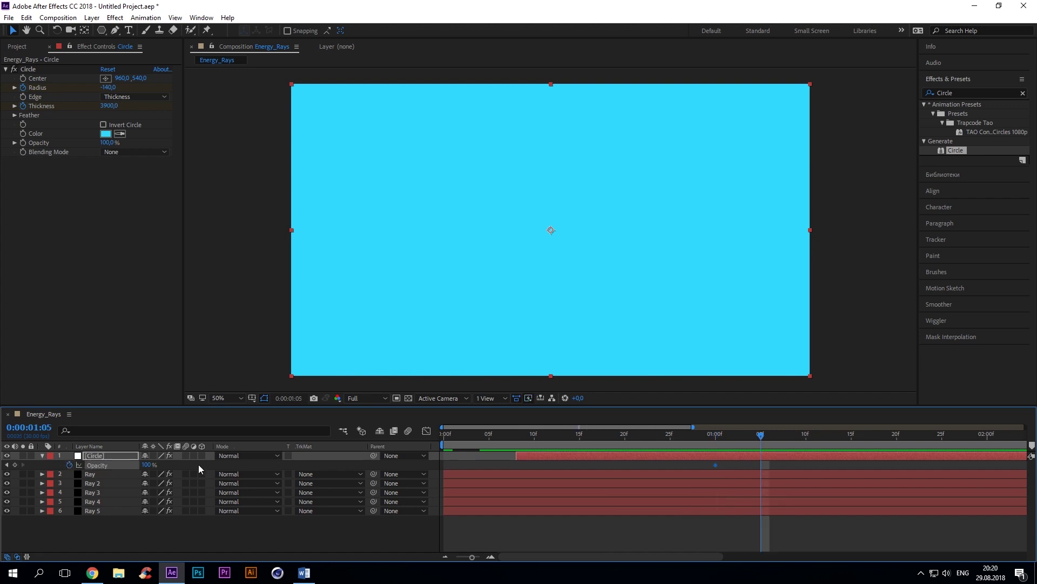
{"action": "type", "text": "0"}
{"action": "key", "text": "Return"}
- Preview the fade, apply Easy Ease to both Opacity keyframes and collapse the Circle layer
{"action": "key", "text": "space"}
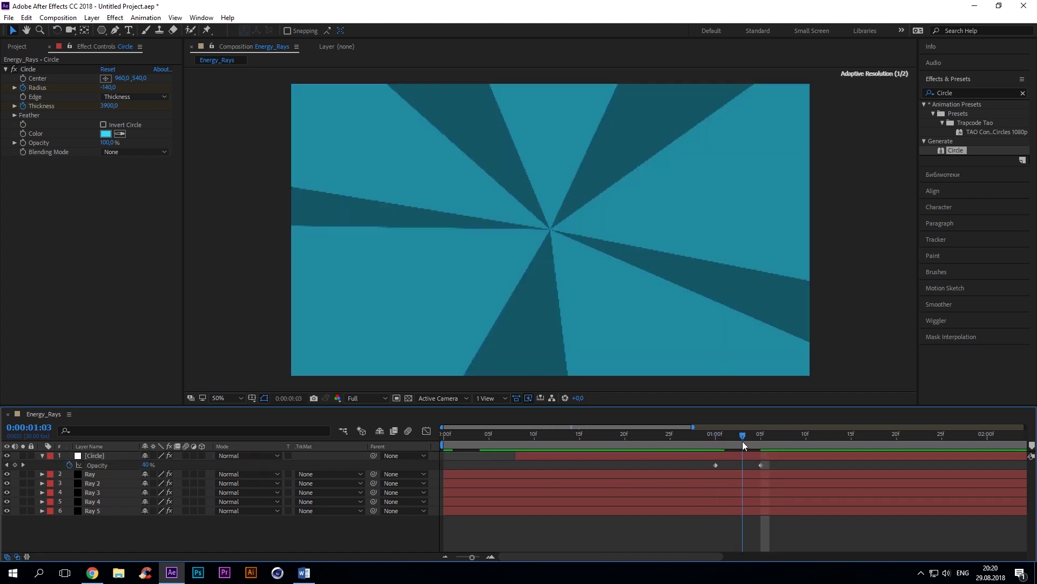
{"action": "key", "text": "space"}
{"action": "left_click", "coordinate": [734, 435]}
{"action": "left_click_drag", "start_coordinate": [767, 464], "coordinate": [707, 468]}
{"action": "key", "text": "F9"}
{"action": "left_click", "coordinate": [156, 526]}
{"action": "key", "text": "u"}
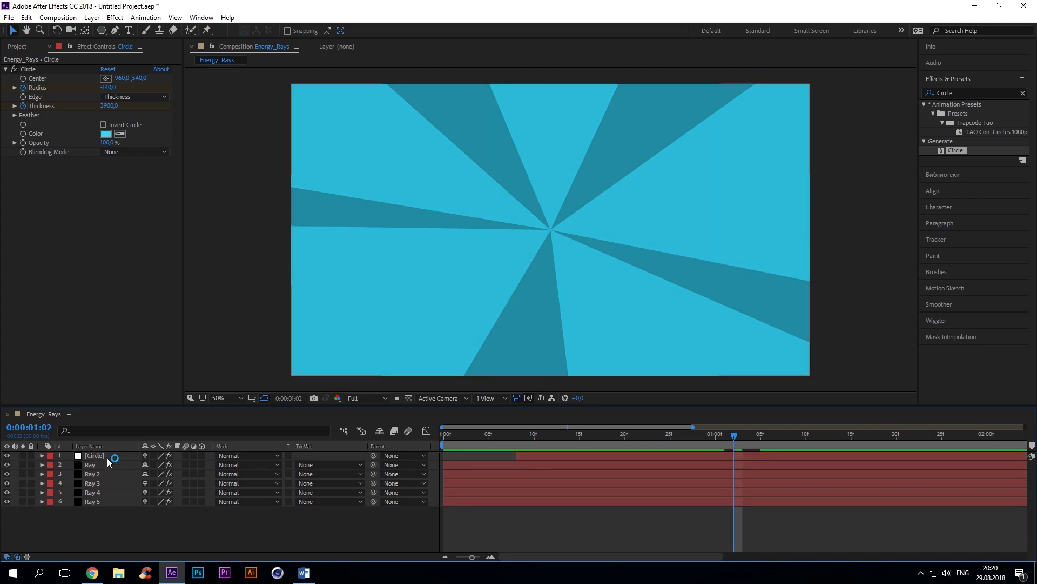
- Duplicate the Circle layer and set the copy's Radius to 1100 and Thickness to 6 at 0:00:00:08
{"action": "left_click", "coordinate": [107, 458]}
{"action": "key", "text": "ctrl+d"}
{"action": "key", "text": "u"}
{"action": "left_click", "coordinate": [517, 433]}
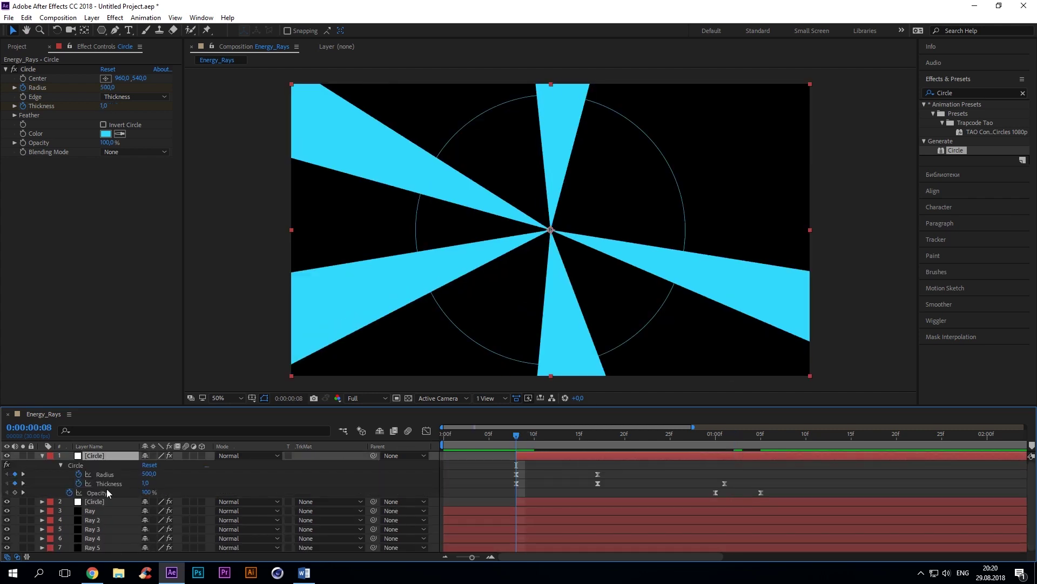
{"action": "left_click", "coordinate": [154, 490]}
{"action": "left_click", "coordinate": [154, 483]}
{"action": "type", "text": "6"}
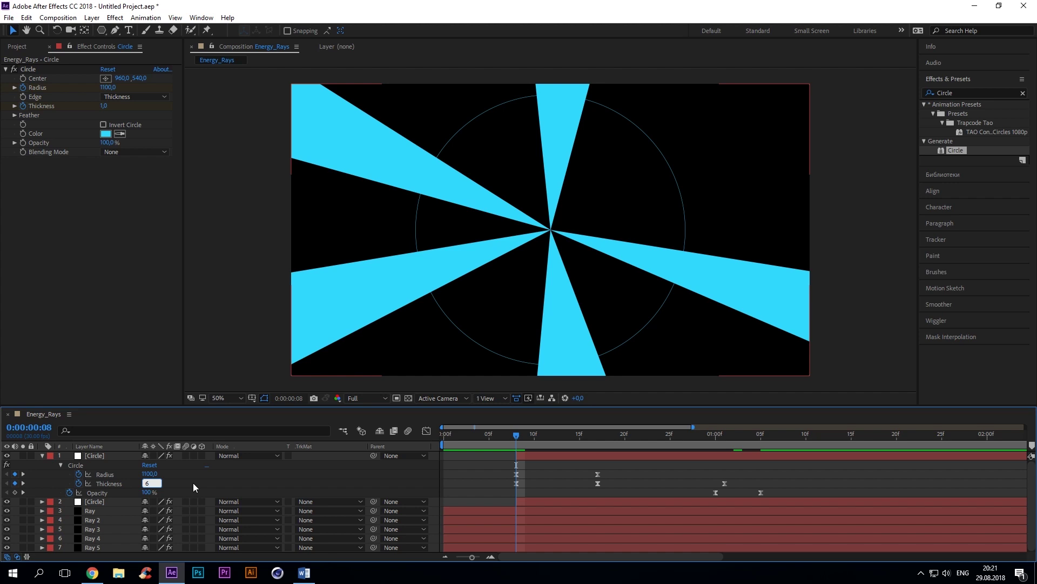
{"action": "left_click", "coordinate": [192, 483]}
- Set the duplicated circle's Radius to -280 and Thickness to 6 at 0:00:00:17
{"action": "left_click_drag", "start_coordinate": [520, 435], "coordinate": [597, 435]}
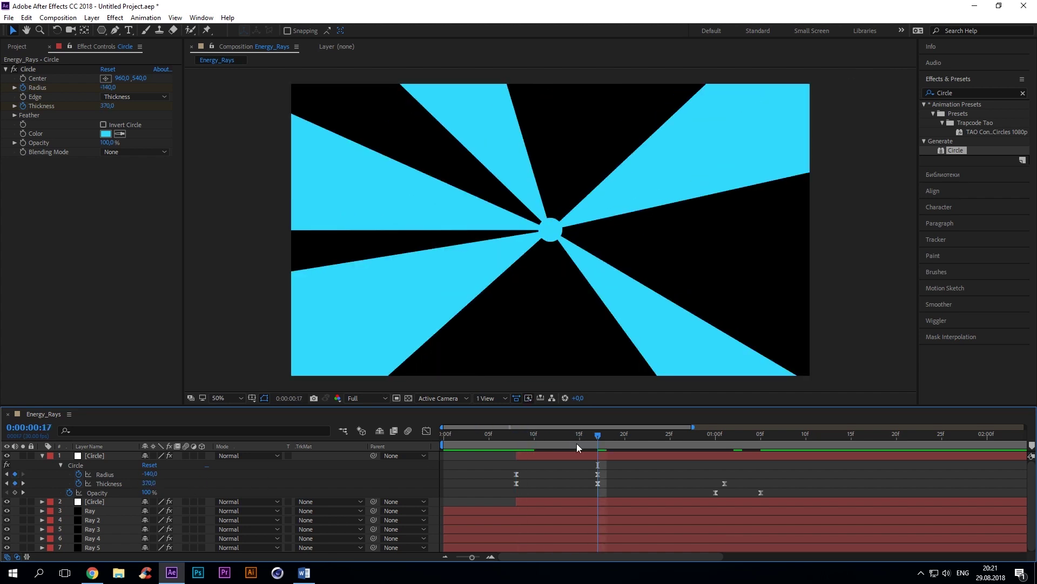
{"action": "type", "text": "-280"}
{"action": "key", "text": "Return"}
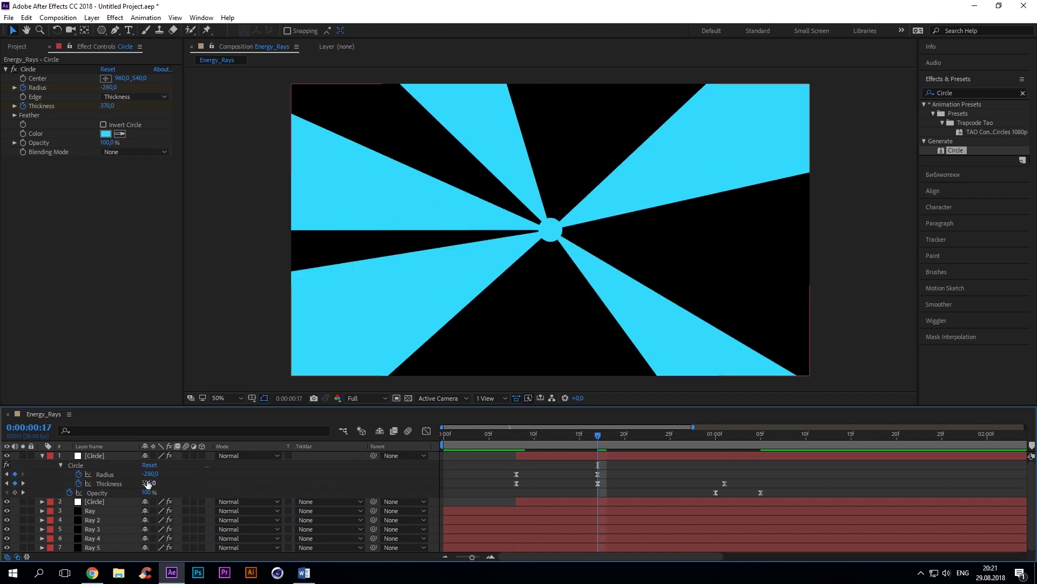
{"action": "left_click", "coordinate": [178, 488]}
- Delete the duplicated circle's Thickness keyframe at 0:00:01:01 and collapse the layer
{"action": "left_click", "coordinate": [725, 435]}
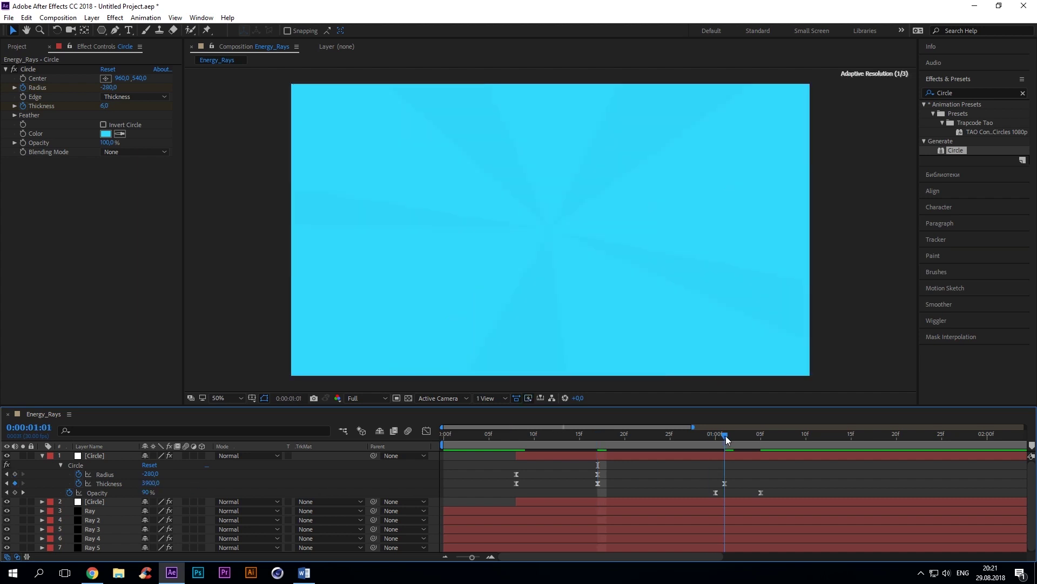
{"action": "left_click", "coordinate": [726, 483]}
{"action": "key", "text": "Delete"}
{"action": "left_click", "coordinate": [255, 484]}
{"action": "key", "text": "u"}
- Duplicate the original Circle layer, move the copy to the top as Circle_3 and rename the thin ring layer Circle_2
{"action": "left_click", "coordinate": [100, 464]}
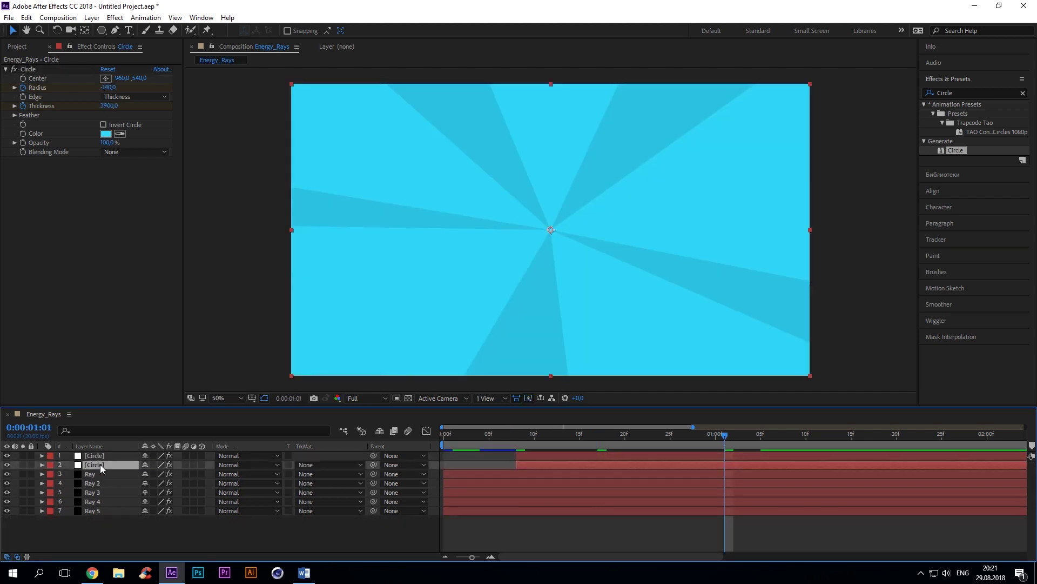
{"action": "key", "text": "ctrl+d"}
{"action": "left_click_drag", "start_coordinate": [100, 465], "coordinate": [101, 452]}
{"action": "left_click", "coordinate": [100, 464]}
{"action": "key", "text": "Return"}
{"action": "type", "text": "Circle_2"}
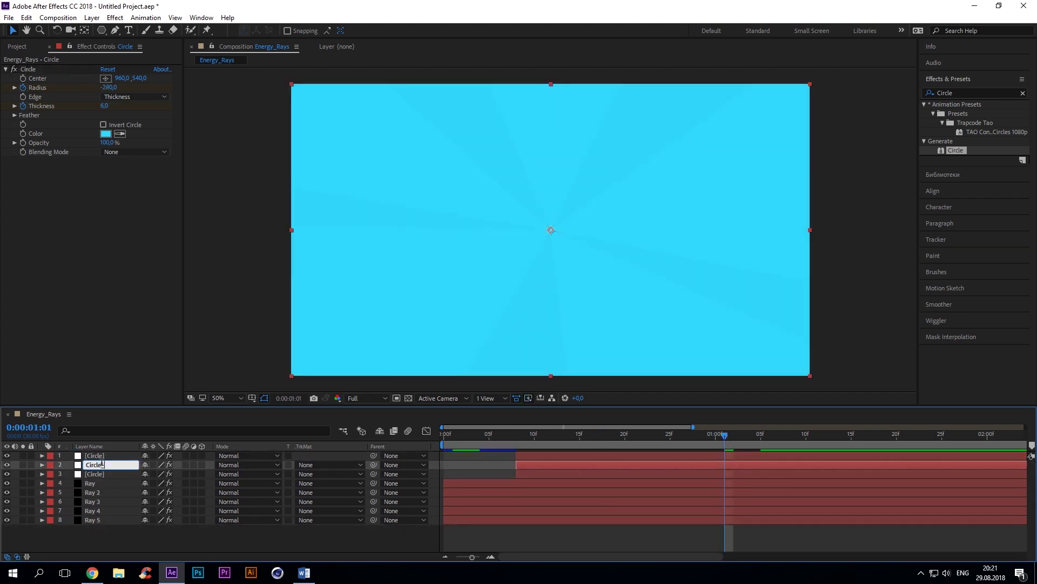
{"action": "left_click", "coordinate": [116, 455]}
{"action": "key", "text": "Return"}
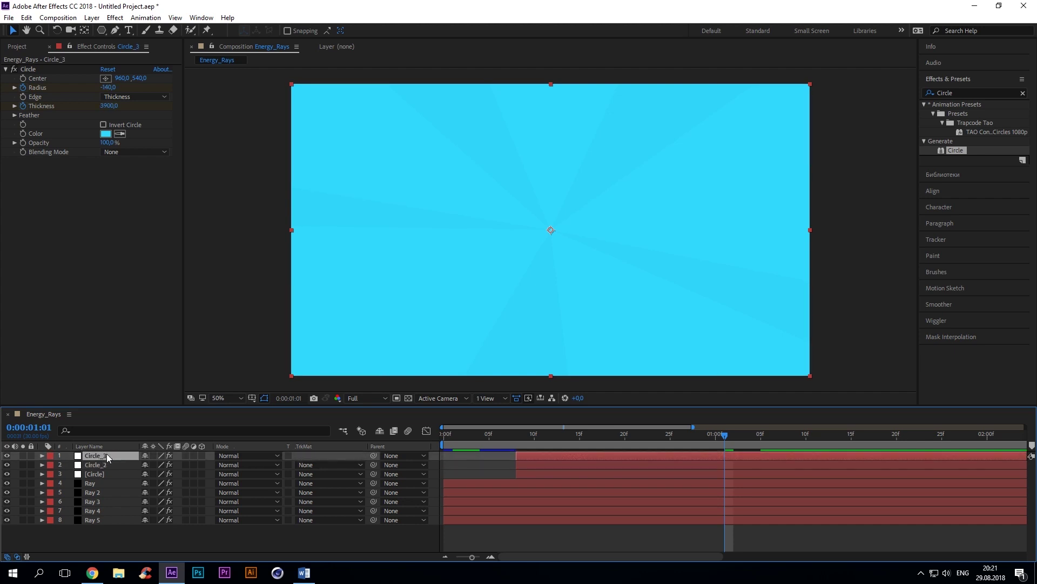
- Change Circle_3's Radius keyframe at 0:00:00:08 and set the one at 0:00:00:17 to -800
{"action": "key", "text": "u"}
{"action": "left_click", "coordinate": [517, 439]}
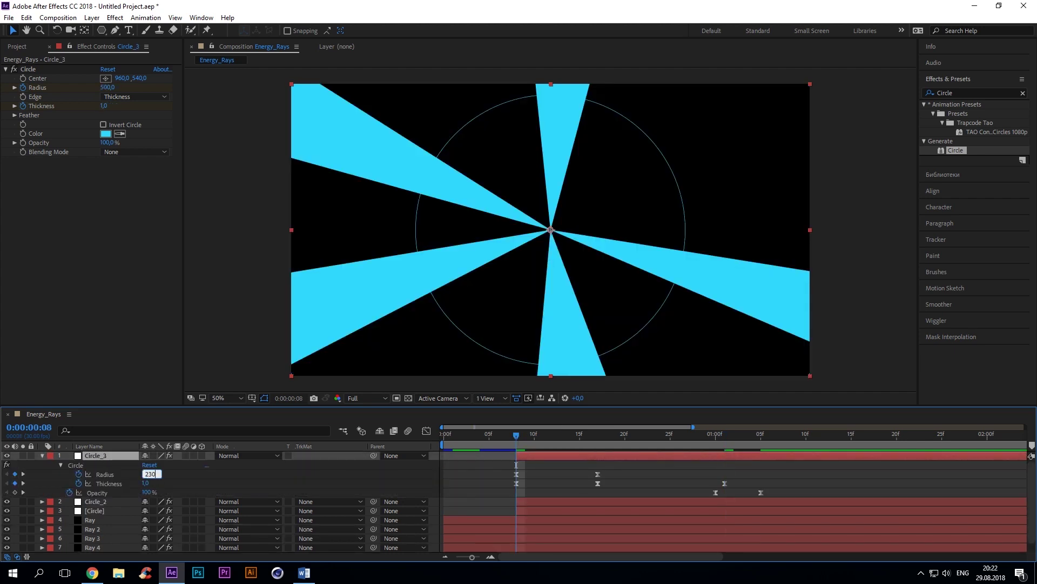
{"action": "left_click", "coordinate": [597, 435]}
{"action": "left_click", "coordinate": [152, 474]}
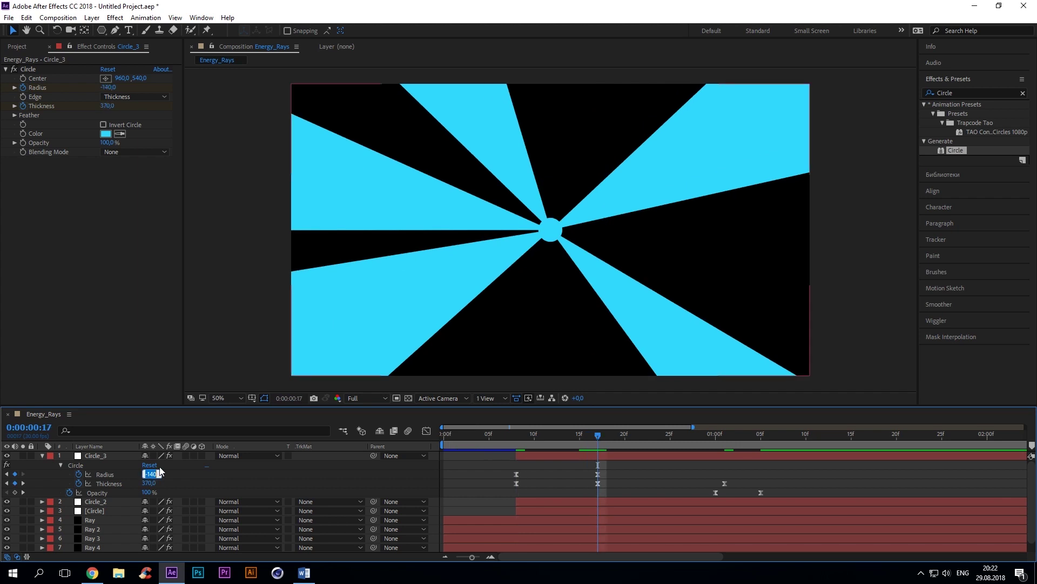
{"action": "key", "text": "Return"}
{"action": "key", "text": "k"}
{"action": "key", "text": "k"}
{"action": "left_click", "coordinate": [42, 455]}
{"action": "left_click", "coordinate": [91, 455]}
{"action": "key", "text": "u"}
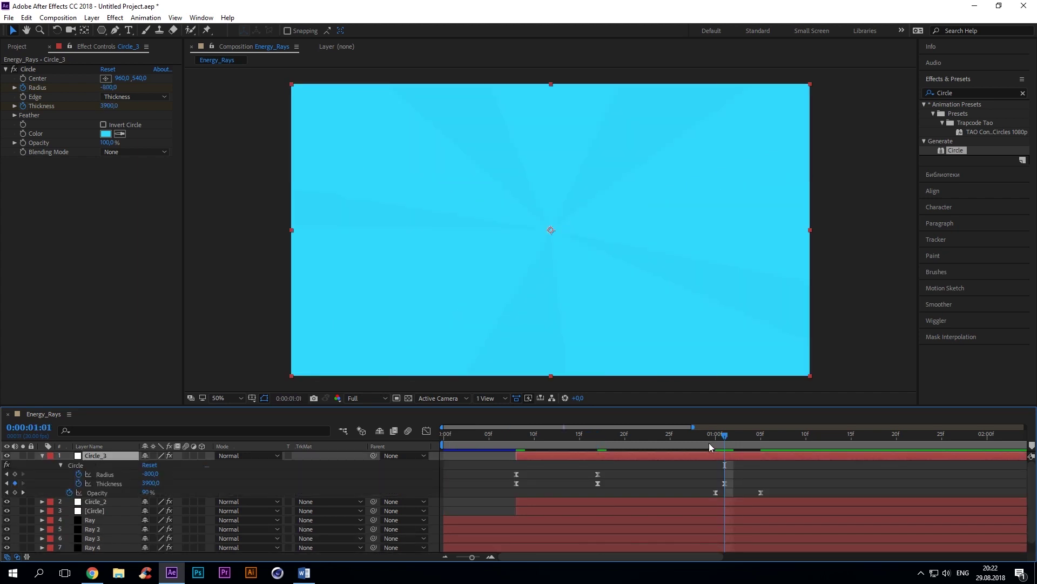
- Collapse Circle_3 and set the blending mode of Circle_2 and Circle_3 to Add
{"action": "mouse_move", "coordinate": [708, 442]}
{"action": "left_mouse_down"}
{"action": "mouse_move", "coordinate": [504, 436]}
{"action": "mouse_move", "coordinate": [697, 444]}
{"action": "left_mouse_up"}
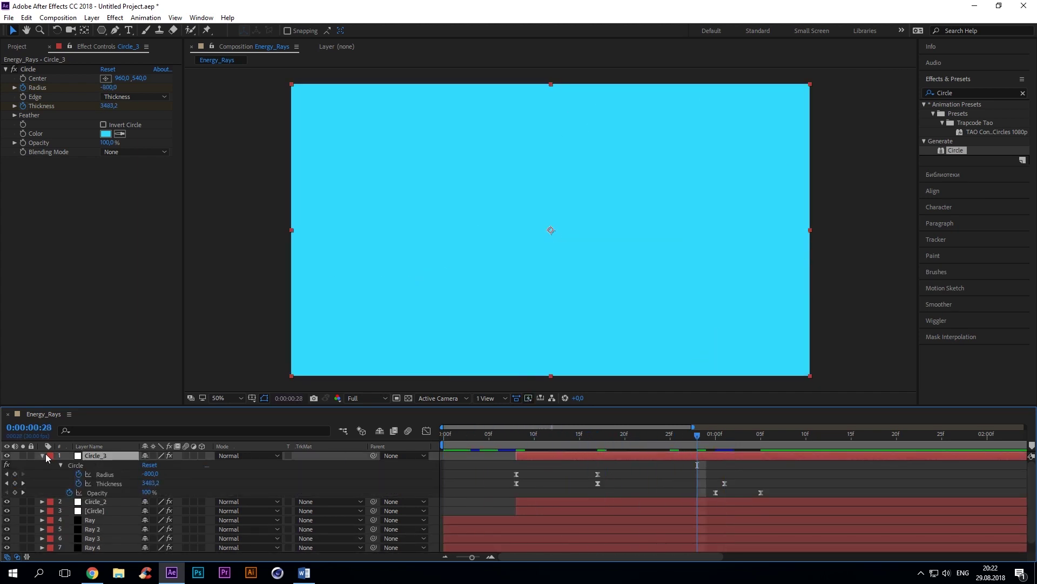
{"action": "left_click", "coordinate": [43, 455]}
{"action": "left_click", "coordinate": [221, 465]}
{"action": "left_click", "coordinate": [267, 202]}
{"action": "left_click", "coordinate": [231, 456]}
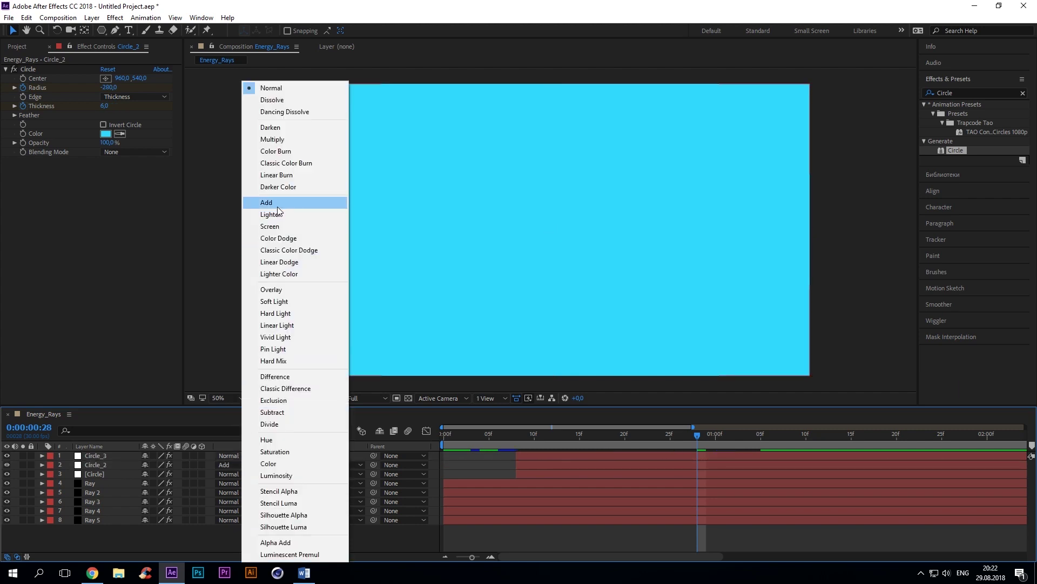
{"action": "left_click", "coordinate": [275, 203]}
- Duplicate Circle_3 as Circle_4 and trim the new layer to start at 0:00:00:22
{"action": "key", "text": "ctrl+d"}
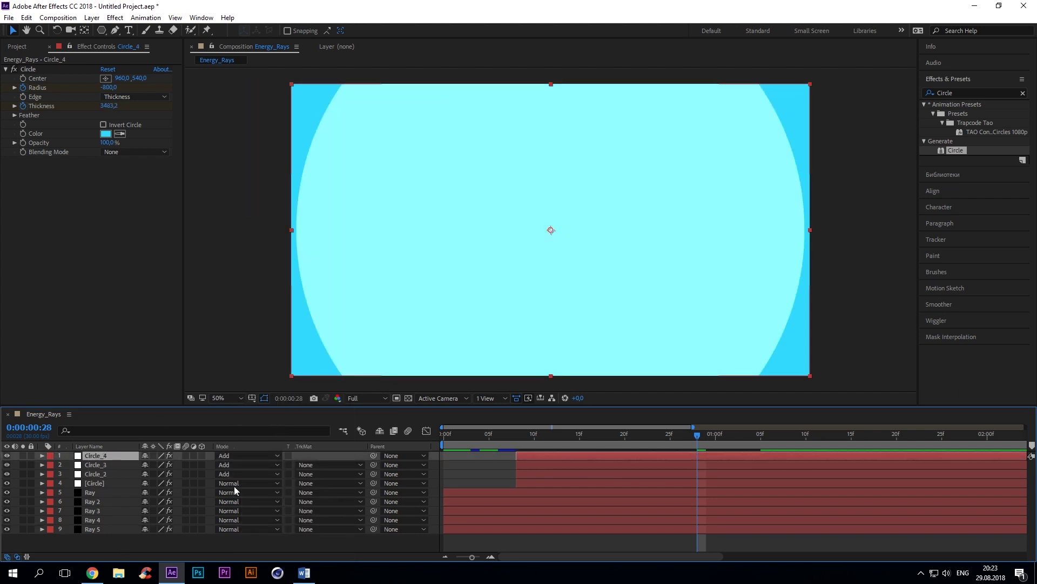
{"action": "left_click", "coordinate": [641, 435]}
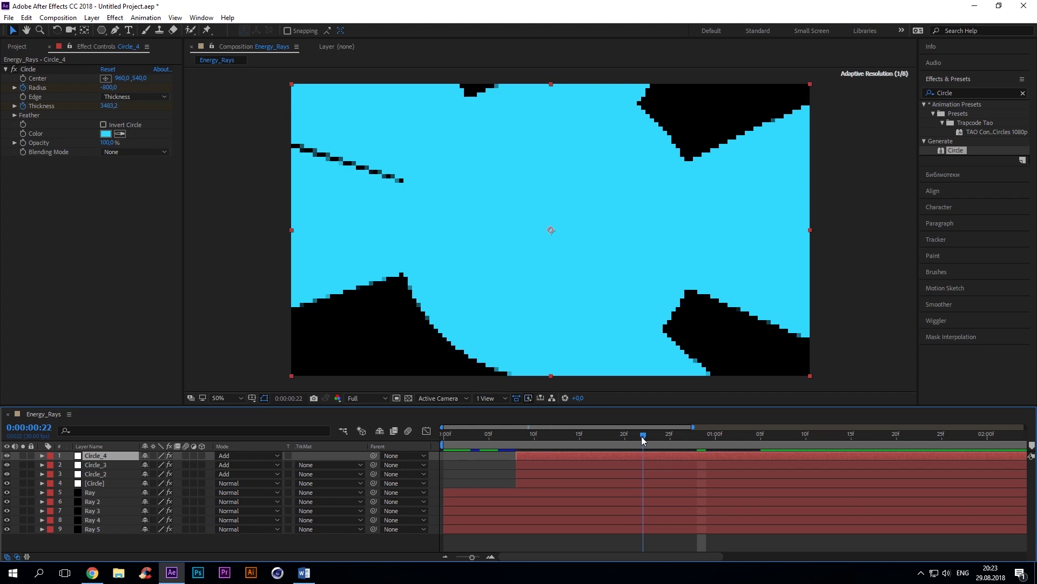
{"action": "left_click_drag", "start_coordinate": [530, 455], "coordinate": [655, 456]}
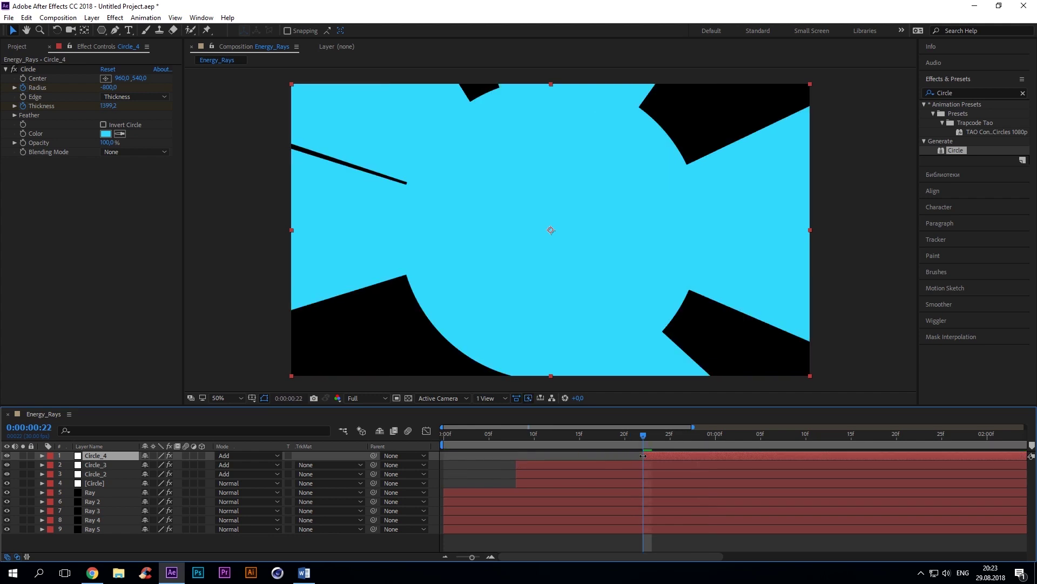
- Delete Circle_4's inherited keyframes and keyframe only its Radius and Thickness at 0:00:00:22
{"action": "key", "text": "u"}
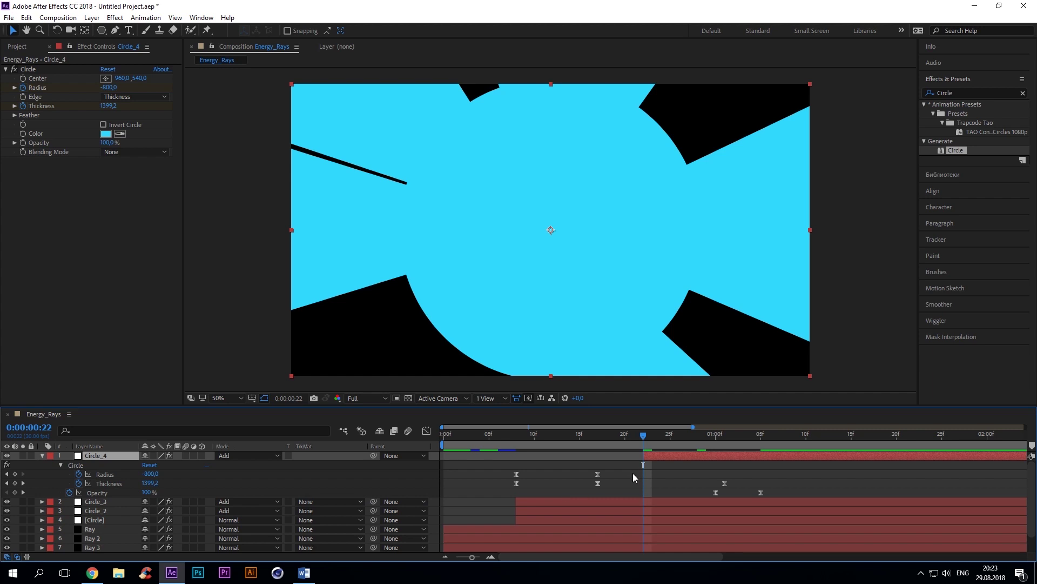
{"action": "left_click_drag", "start_coordinate": [793, 477], "coordinate": [484, 491]}
{"action": "key", "text": "Delete"}
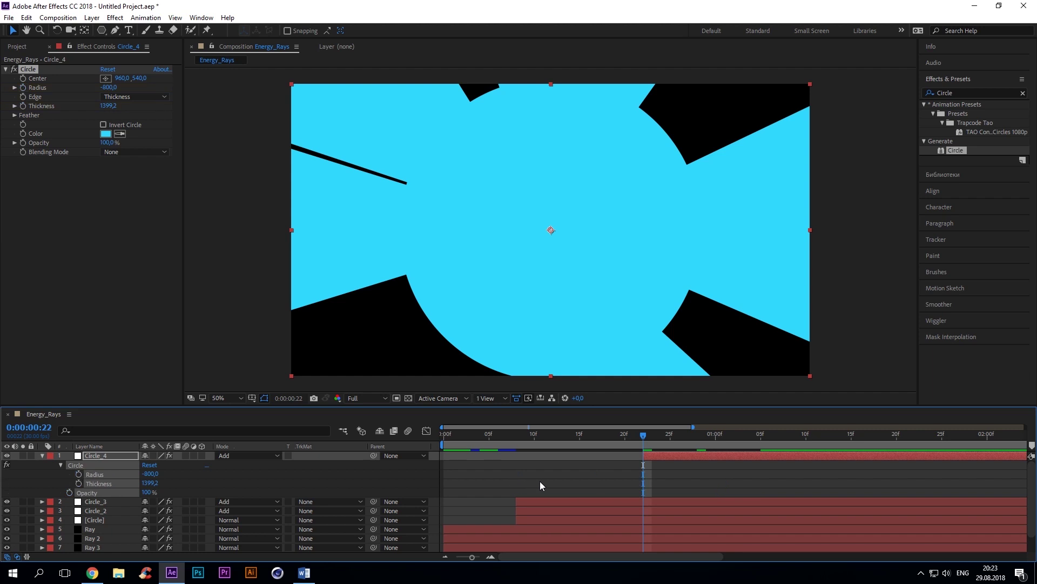
{"action": "left_click", "coordinate": [79, 483]}
{"action": "left_click", "coordinate": [79, 474]}
{"action": "left_click", "coordinate": [112, 456]}
{"action": "key", "text": "u"}
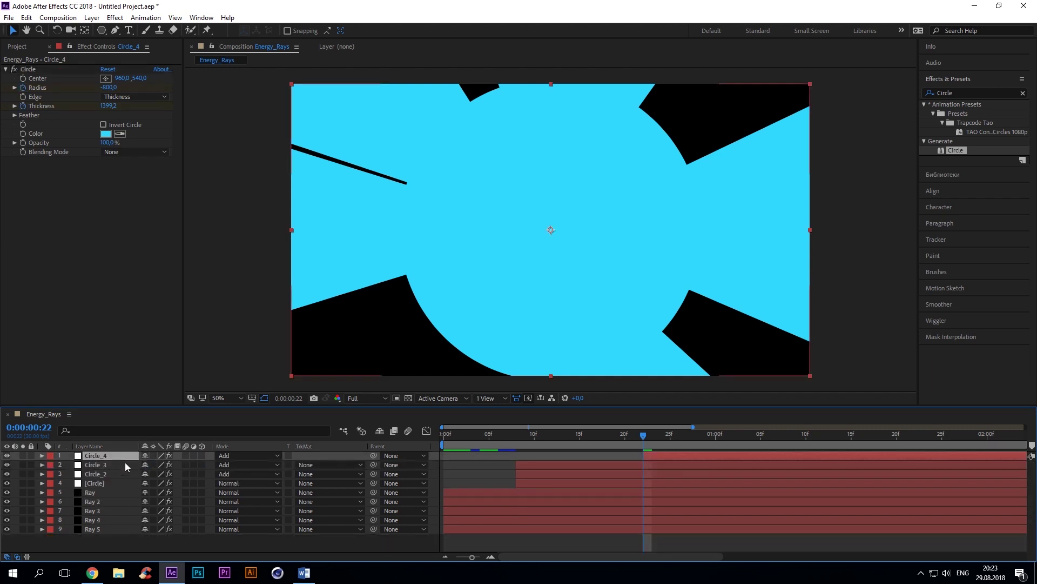
- Reveal Circle_4's keyframes and apply the Roughen Edges effect to the layer
{"action": "key", "text": "u"}
{"action": "left_click", "coordinate": [946, 93]}
{"action": "type", "text": "Roughne"}
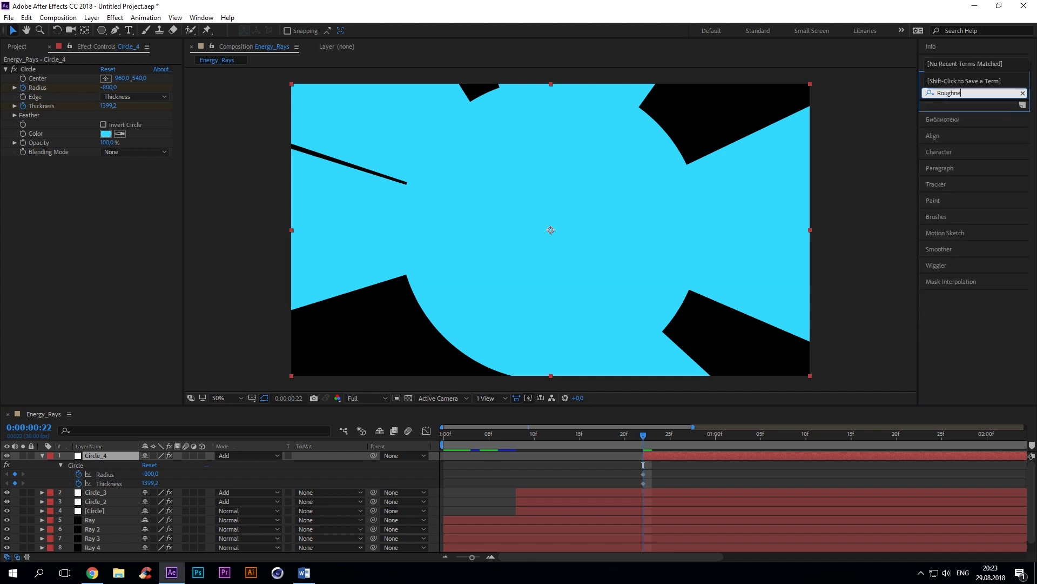
{"action": "left_click_drag", "start_coordinate": [964, 115], "coordinate": [105, 456]}
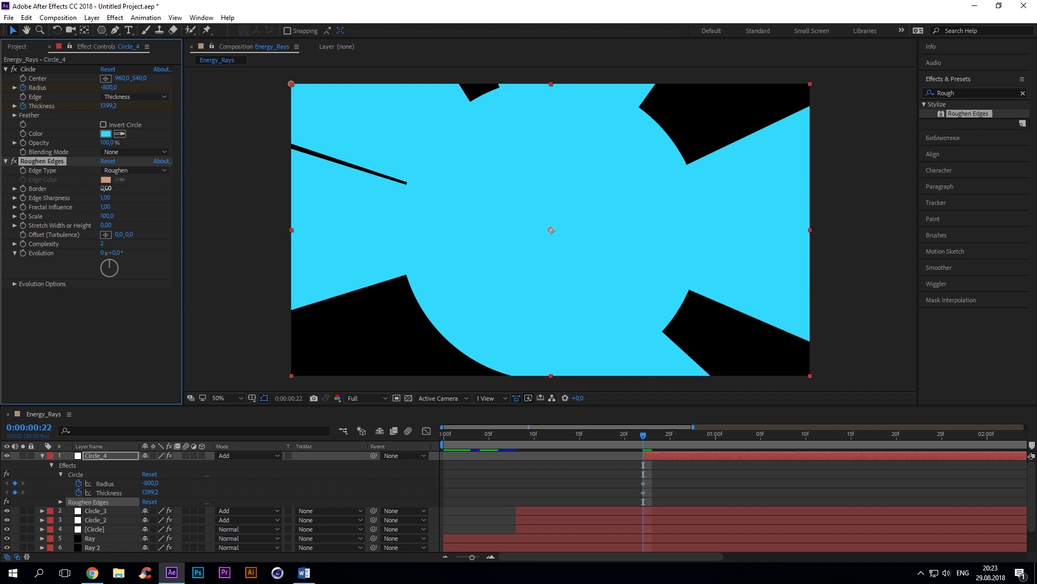
- Set Circle_4's Roughen Edges to Border 17, Edge Sharpness 4.3 and Scale 440 with Cycle Evolution enabled, and keyframe Evolution at 0:00:00:22
{"action": "type", "text": "17"}
{"action": "left_click", "coordinate": [138, 257]}
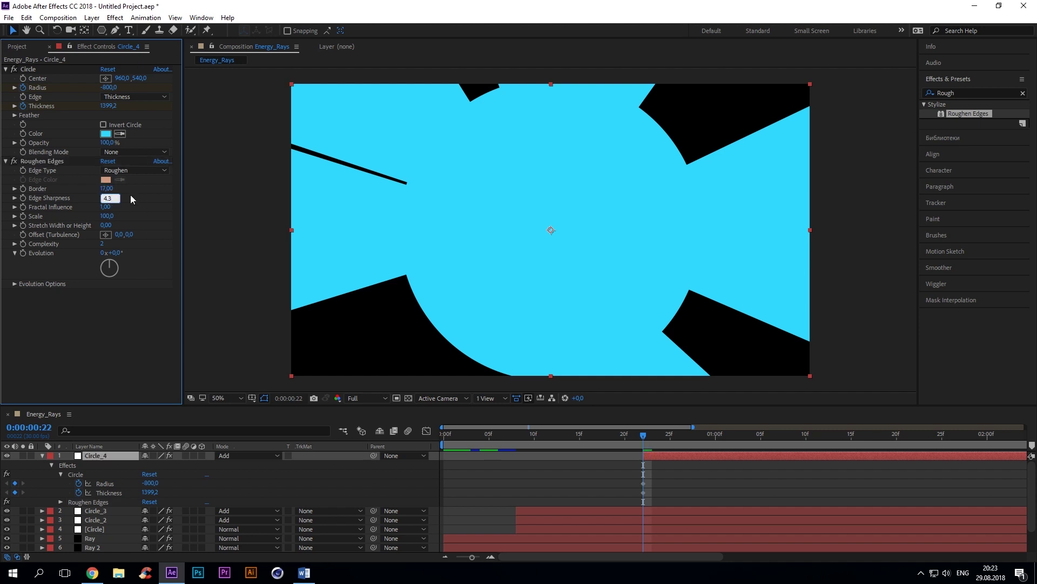
{"action": "key", "text": "Return"}
{"action": "left_click", "coordinate": [14, 284]}
{"action": "left_click", "coordinate": [52, 256]}
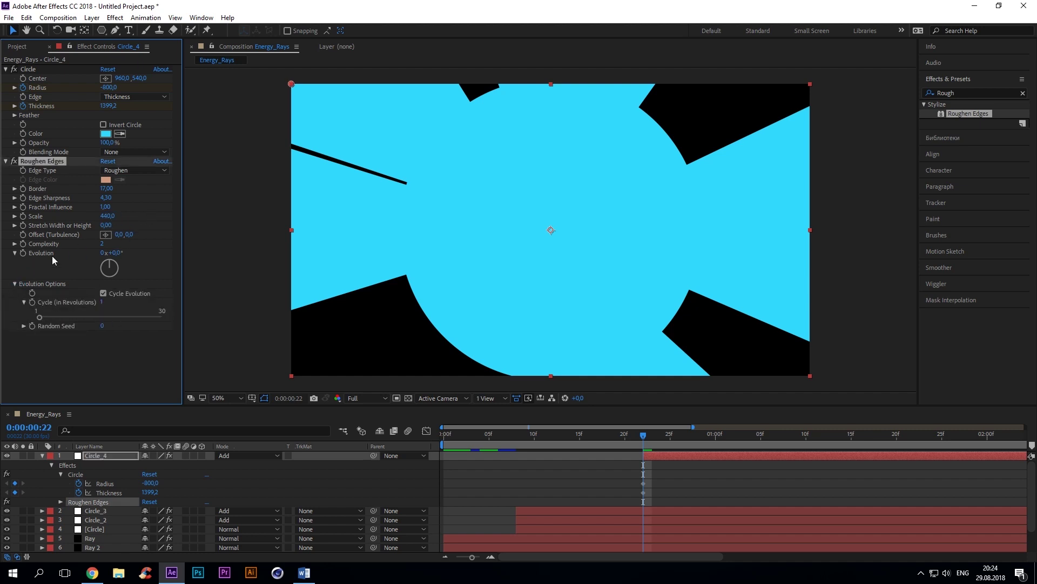
{"action": "left_click", "coordinate": [99, 455]}
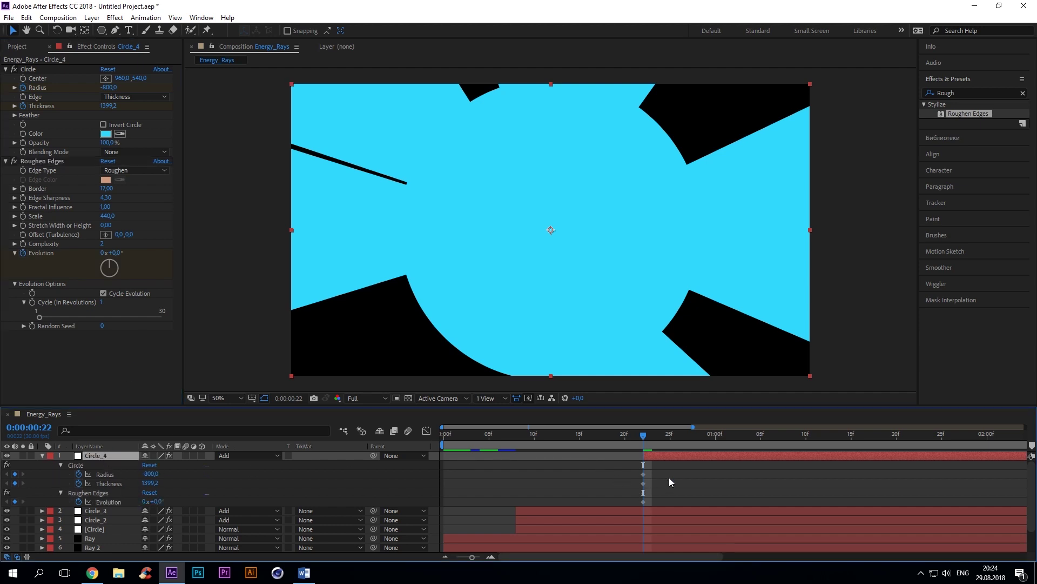
- Set Circle_4's keyframes at 0:00:00:22 to Radius 12, Thickness 80 and Evolution 18°
{"action": "type", "text": "12"}
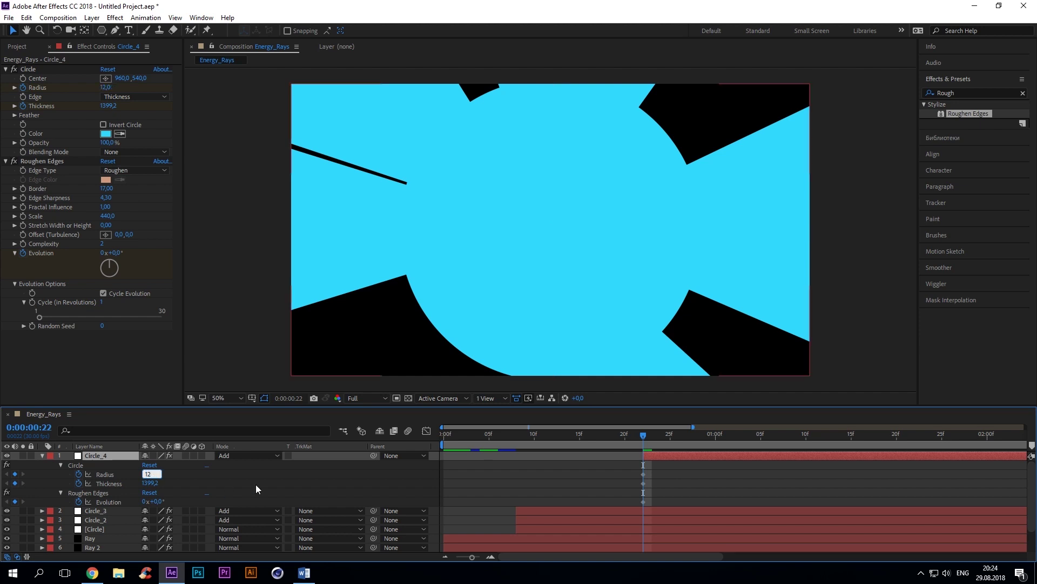
{"action": "key", "text": "Return"}
{"action": "type", "text": "80"}
{"action": "key", "text": "Return"}
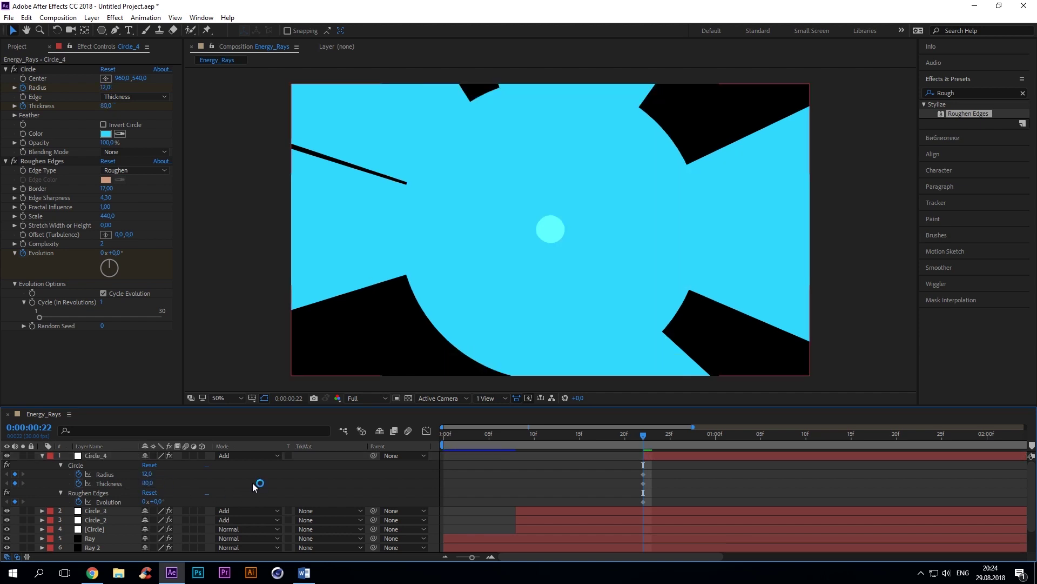
{"action": "left_click", "coordinate": [154, 501]}
{"action": "type", "text": "18"}
- Keyframe Circle_4's Thickness at 0 and Evolution at 40° at 0:00:01:15
{"action": "left_click_drag", "start_coordinate": [731, 434], "coordinate": [845, 440]}
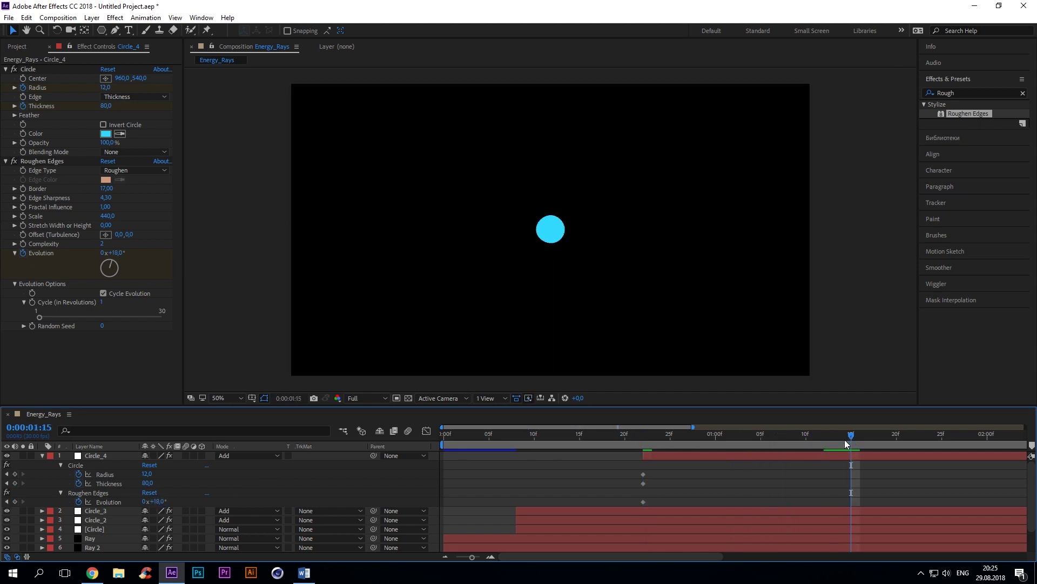
{"action": "key", "text": "Return"}
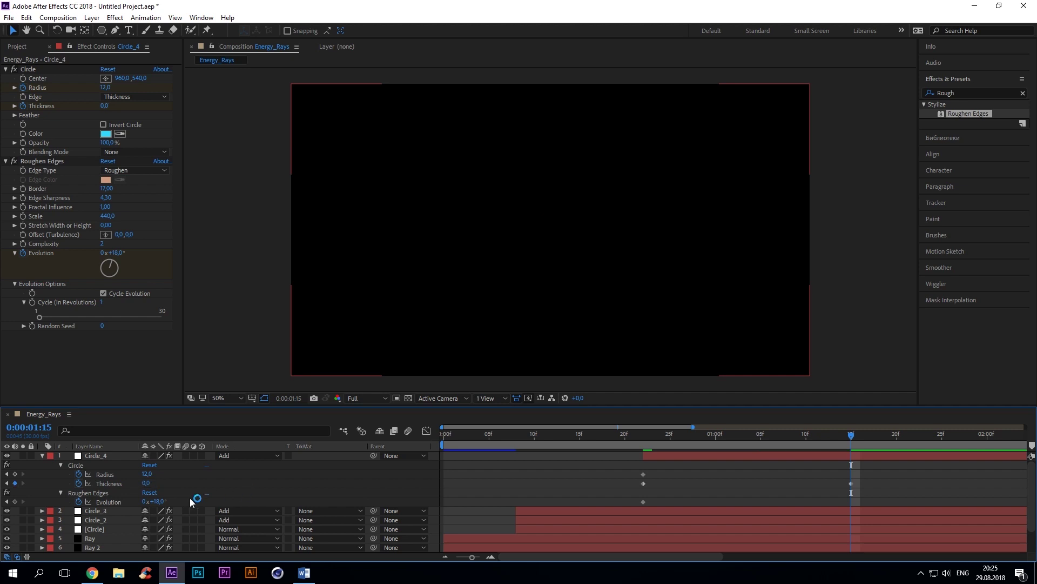
{"action": "left_click", "coordinate": [154, 501]}
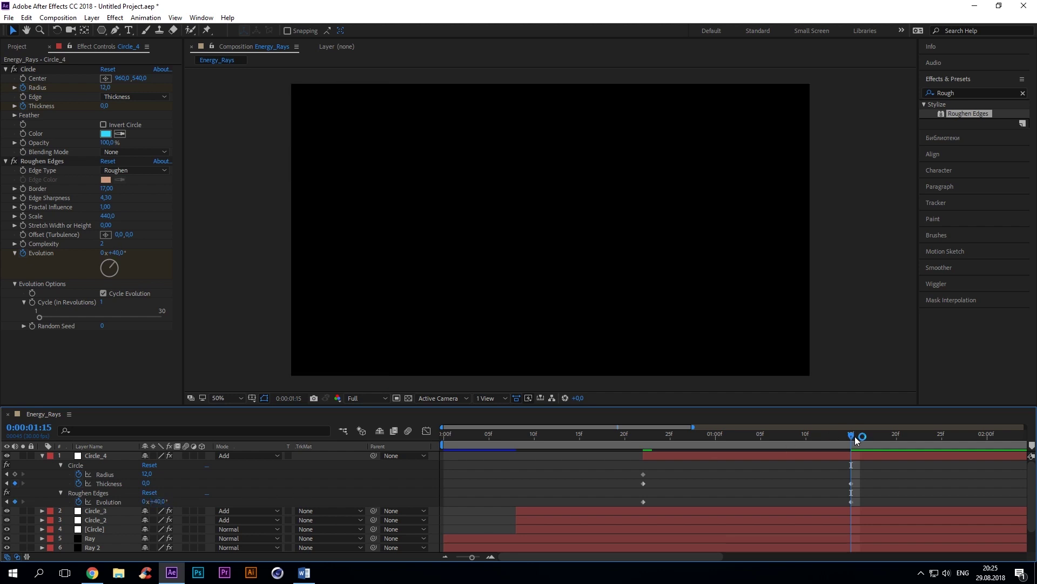
- Keyframe Circle_4's Radius at 400 at 0:00:01:18 and scrub through the layer's animation
{"action": "left_click", "coordinate": [876, 437]}
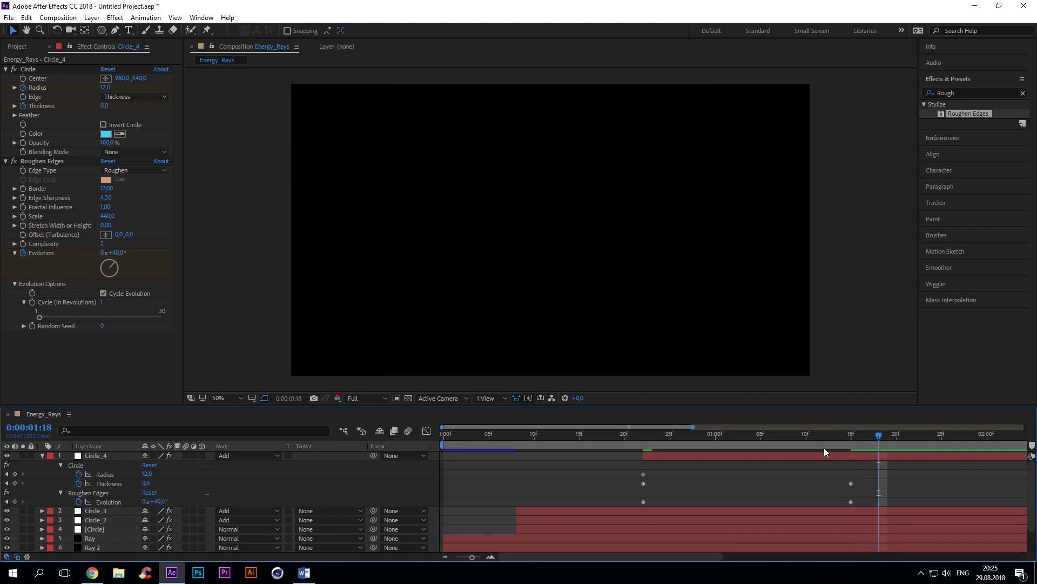
{"action": "left_click", "coordinate": [149, 473]}
{"action": "type", "text": "400"}
{"action": "left_click", "coordinate": [257, 482]}
{"action": "left_click_drag", "start_coordinate": [634, 438], "coordinate": [851, 437]}
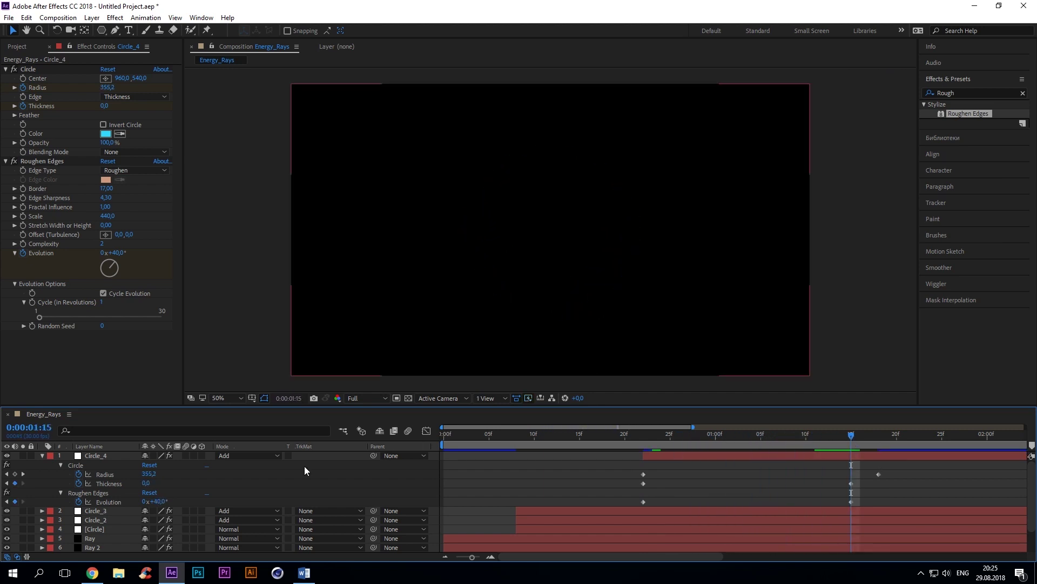
- Duplicate Circle_4 as Circle_5 and set the new layer's Radius to 800 at 0:00:01:18
{"action": "left_click", "coordinate": [42, 454]}
{"action": "left_click", "coordinate": [96, 457]}
{"action": "key", "text": "ctrl+d"}
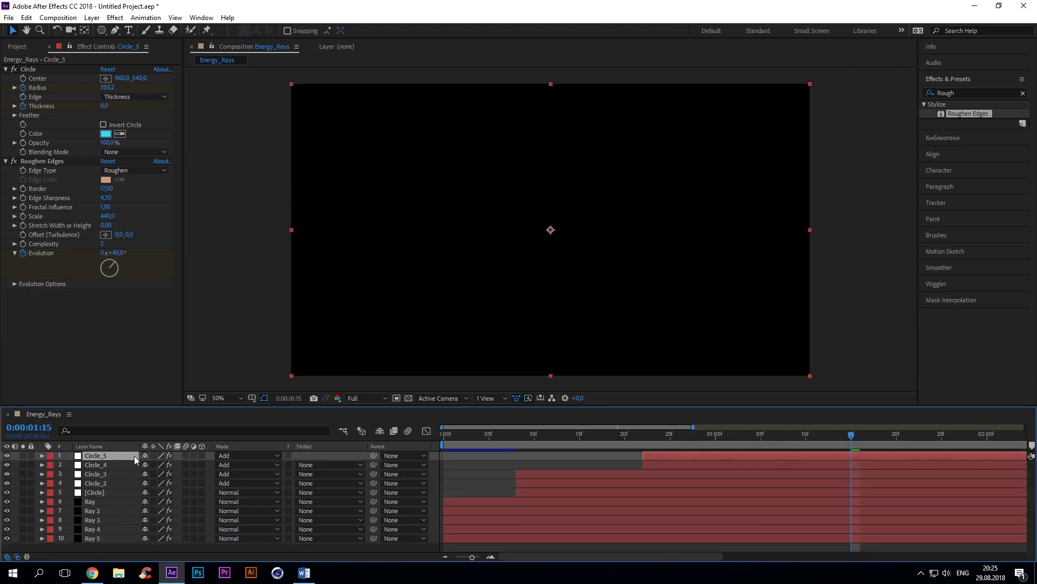
{"action": "key", "text": "u"}
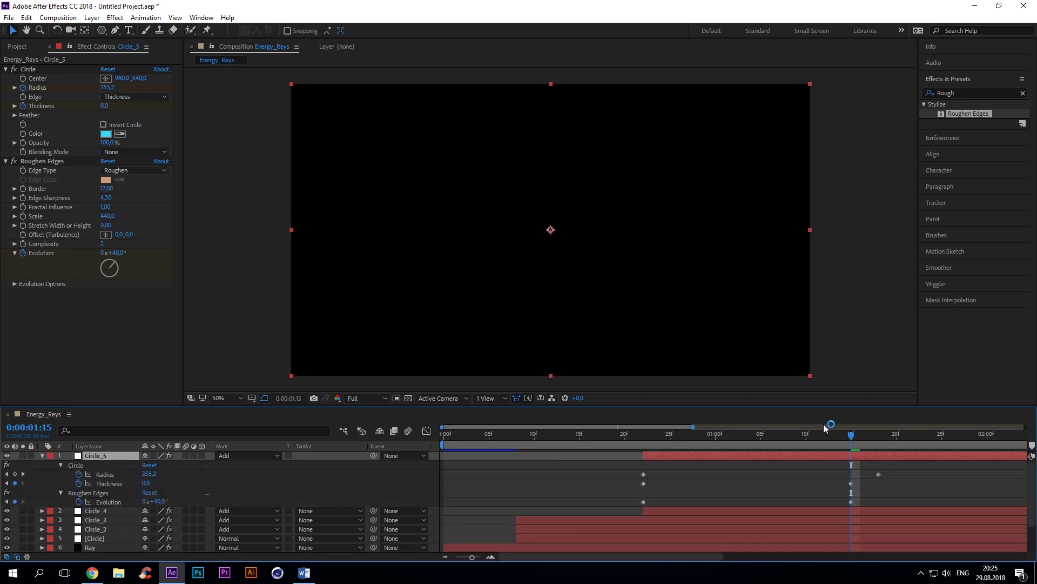
{"action": "left_click", "coordinate": [874, 437]}
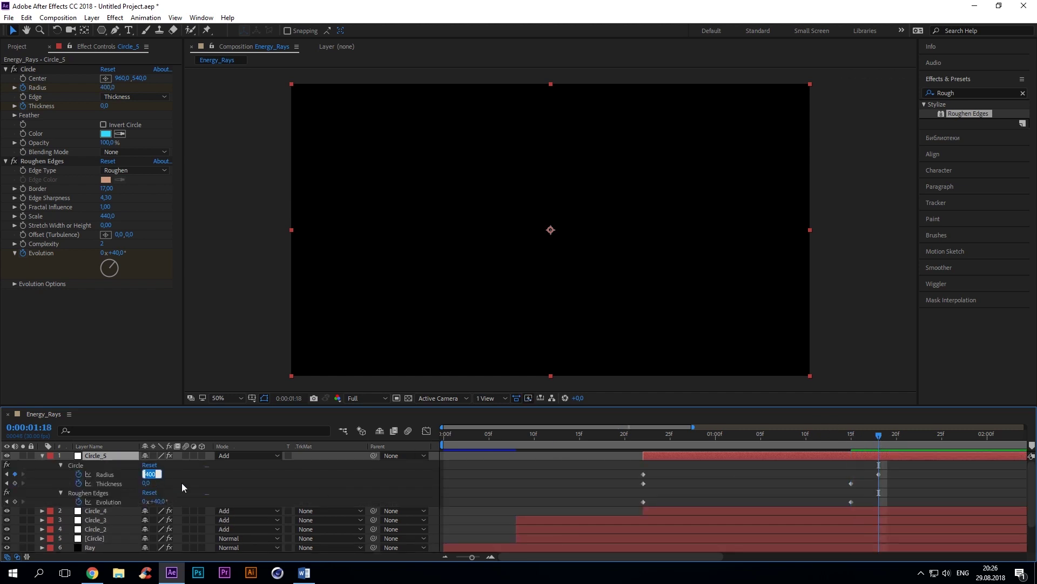
{"action": "left_click", "coordinate": [255, 478]}
- Set Circle_5's Evolution keyframes to 44° at 0:00:01:15 and 22° at 0:00:00:22
{"action": "left_click_drag", "start_coordinate": [158, 502], "coordinate": [163, 502]}
{"action": "left_click_drag", "start_coordinate": [879, 502], "coordinate": [869, 502]}
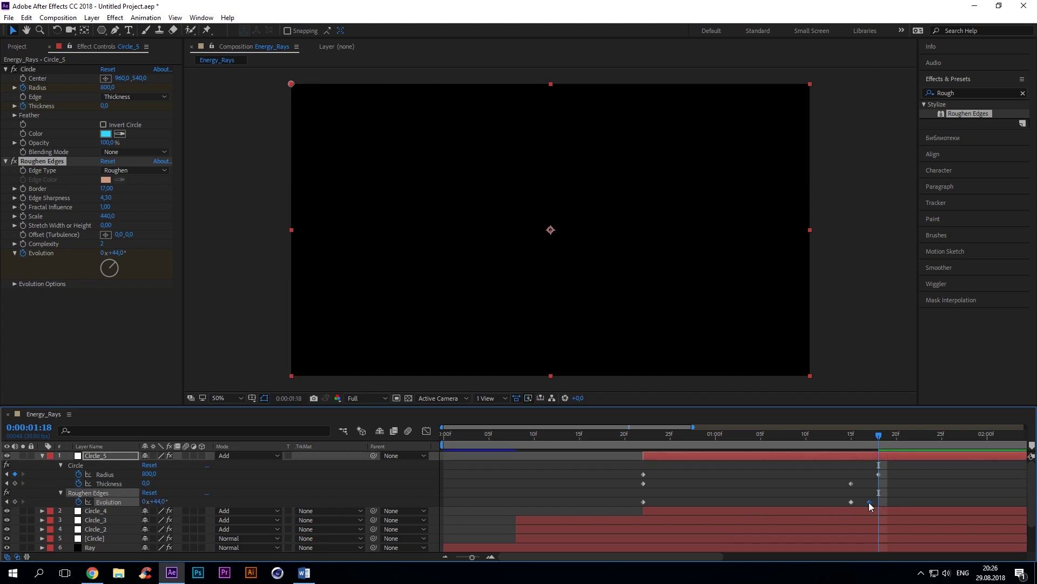
{"action": "key", "text": "j"}
{"action": "key", "text": "j"}
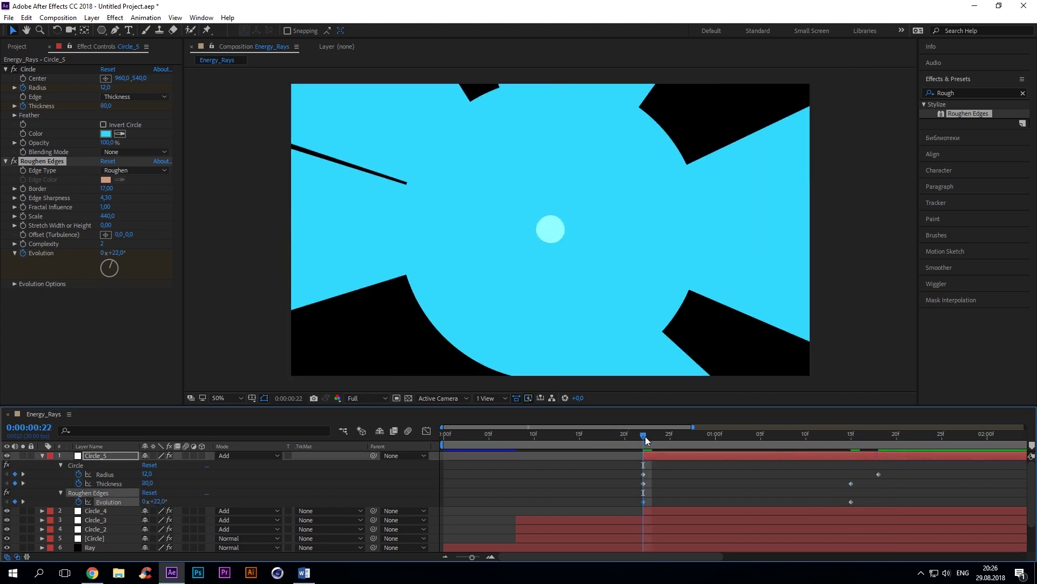
- Play back the animation from Circle_5's first keyframe and again from the start of the composition
{"action": "key", "text": "space"}
{"action": "key", "text": "space"}
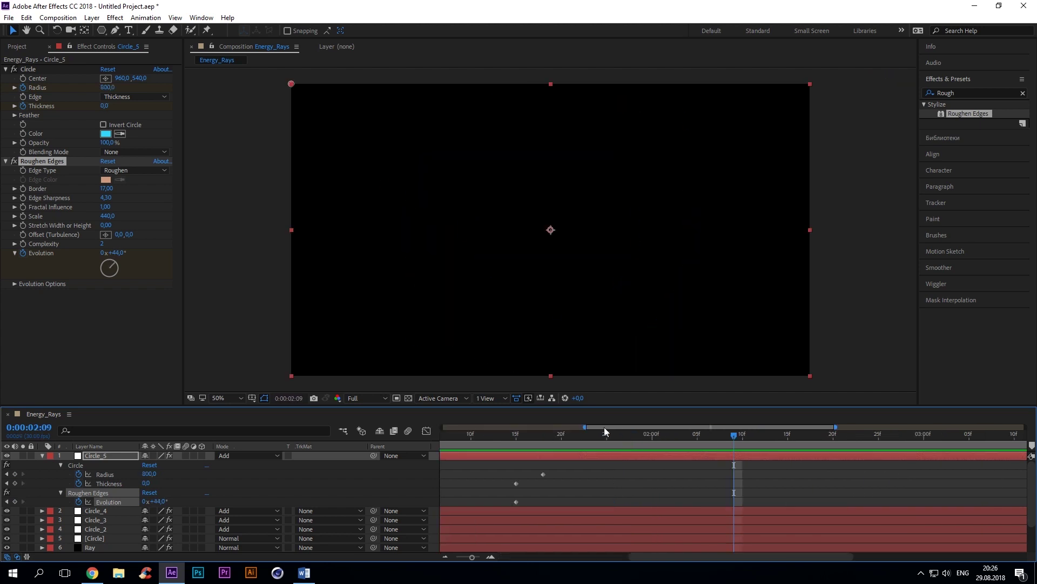
{"action": "left_click_drag", "start_coordinate": [604, 426], "coordinate": [461, 427]}
{"action": "left_click_drag", "start_coordinate": [692, 427], "coordinate": [794, 427]}
{"action": "key", "text": "Home"}
{"action": "key", "text": "space"}
{"action": "key", "text": "space"}
- Collapse Circle_5 and create an adjustment layer named Glow above all the circle layers
{"action": "left_click", "coordinate": [42, 455]}
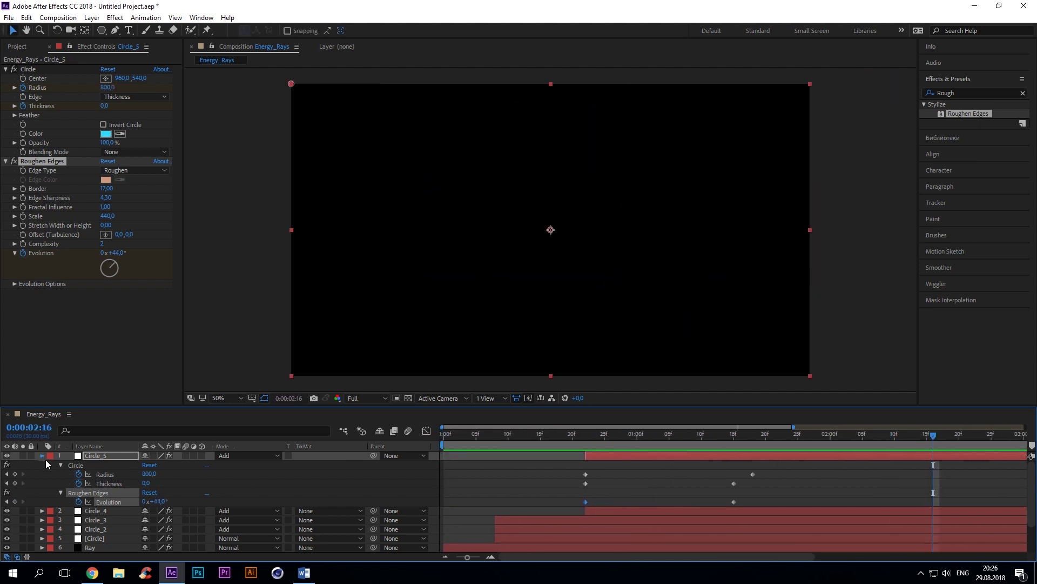
{"action": "right_click", "coordinate": [124, 465]}
{"action": "left_click", "coordinate": [306, 517]}
{"action": "key", "text": "Return"}
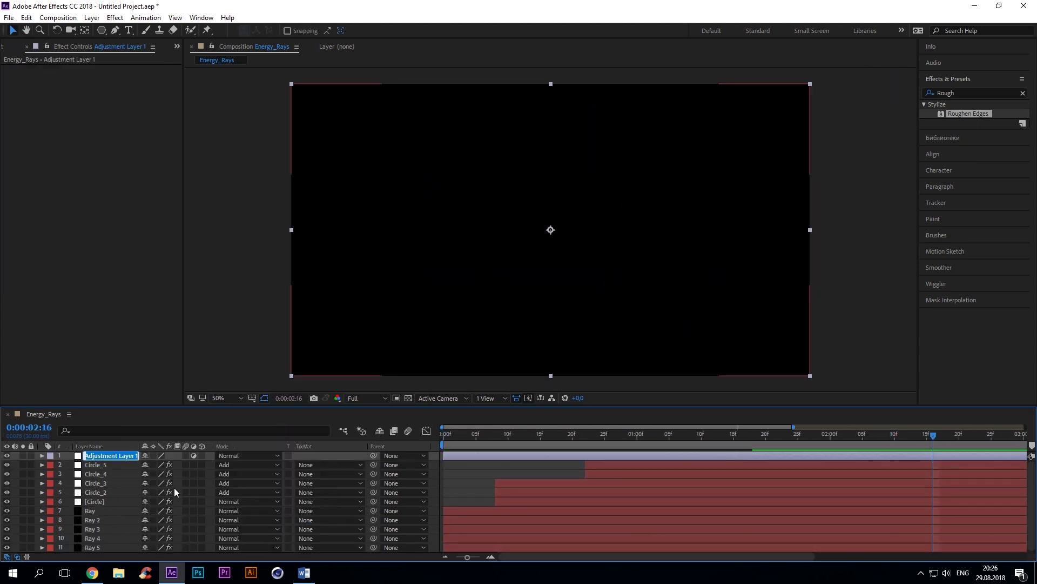
{"action": "type", "text": "Glow"}
{"action": "key", "text": "Return"}
- Apply the Stylize Glow effect to the Glow adjustment layer and set its Glow Radius to 100, checking at 0:00:00:10
{"action": "left_click", "coordinate": [967, 93]}
{"action": "type", "text": "Glow"}
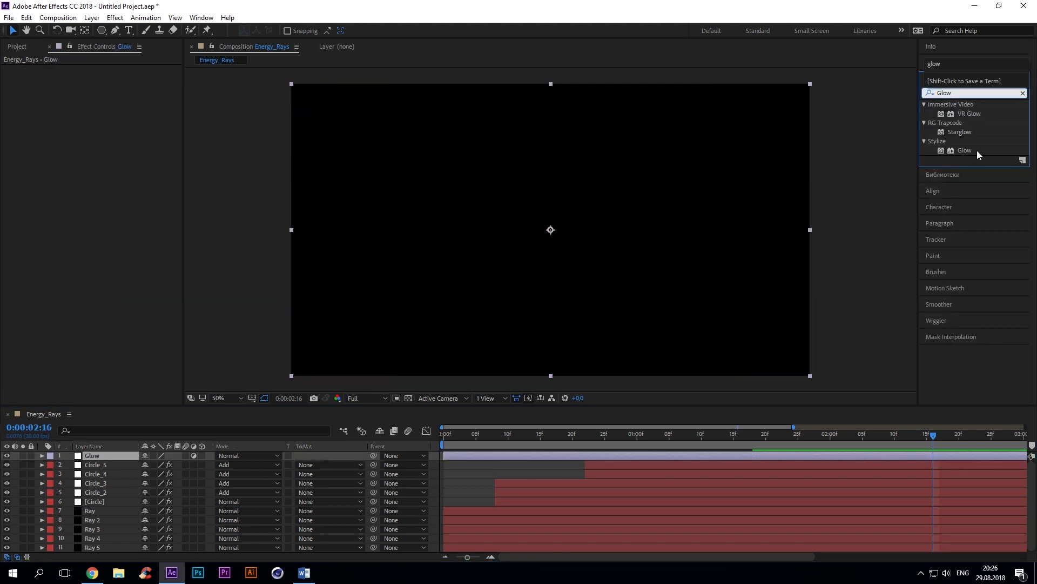
{"action": "left_click_drag", "start_coordinate": [979, 155], "coordinate": [113, 461]}
{"action": "left_click", "coordinate": [106, 96]}
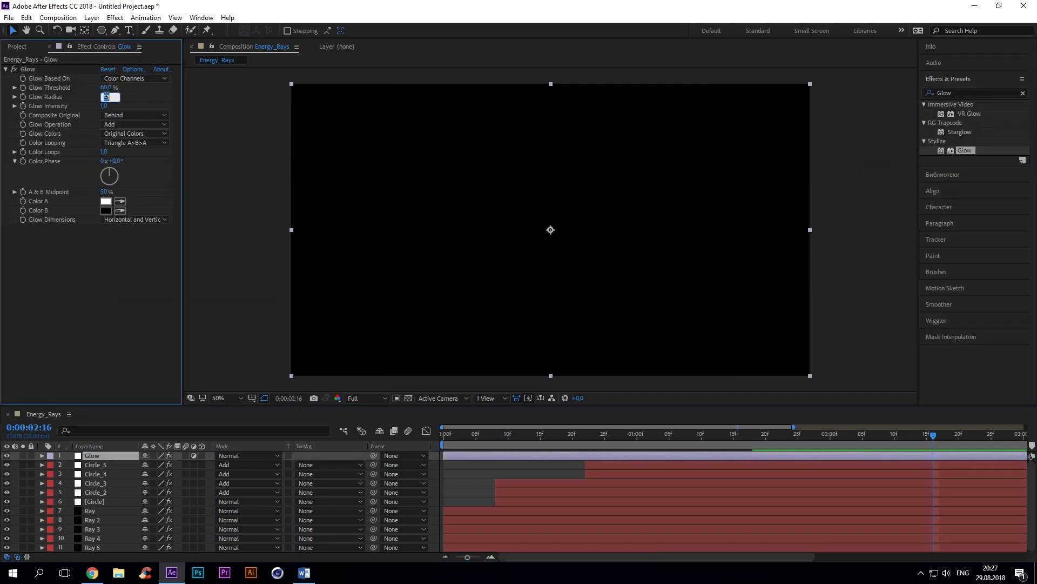
{"action": "left_click", "coordinate": [509, 442]}
{"action": "type", "text": "100"}
{"action": "key", "text": "Return"}
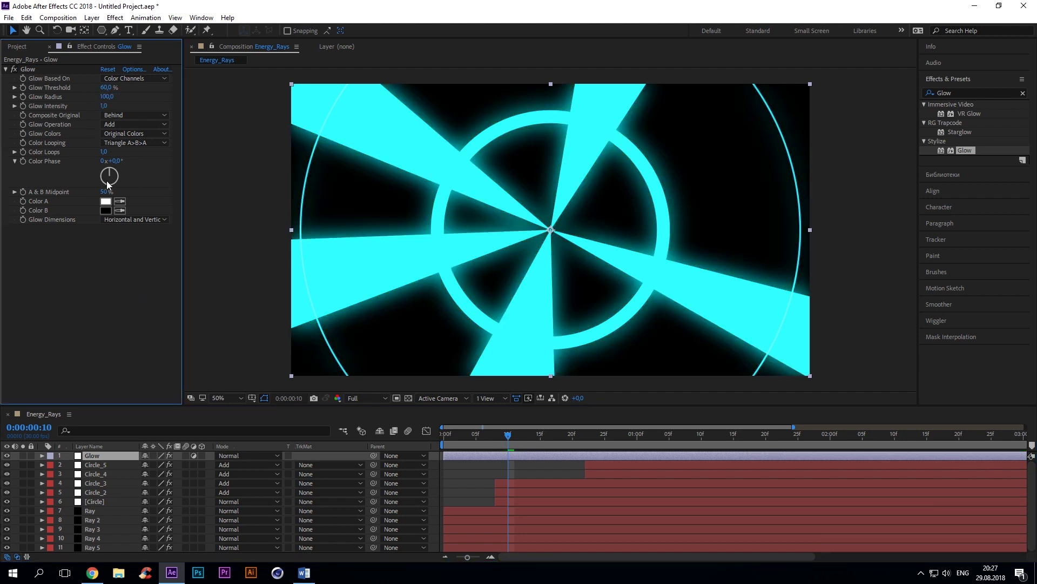
- Set the effect's Glow Colors to A & B Colors and paste the copied cyan colour code into Color B
{"action": "left_click", "coordinate": [127, 134]}
{"action": "left_click", "coordinate": [125, 154]}
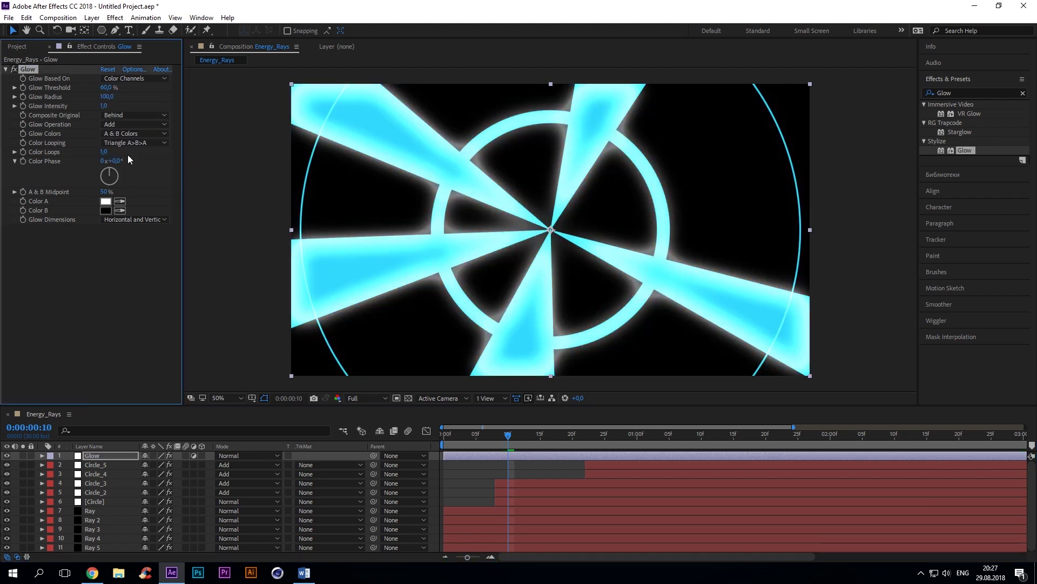
{"action": "left_click", "coordinate": [105, 211]}
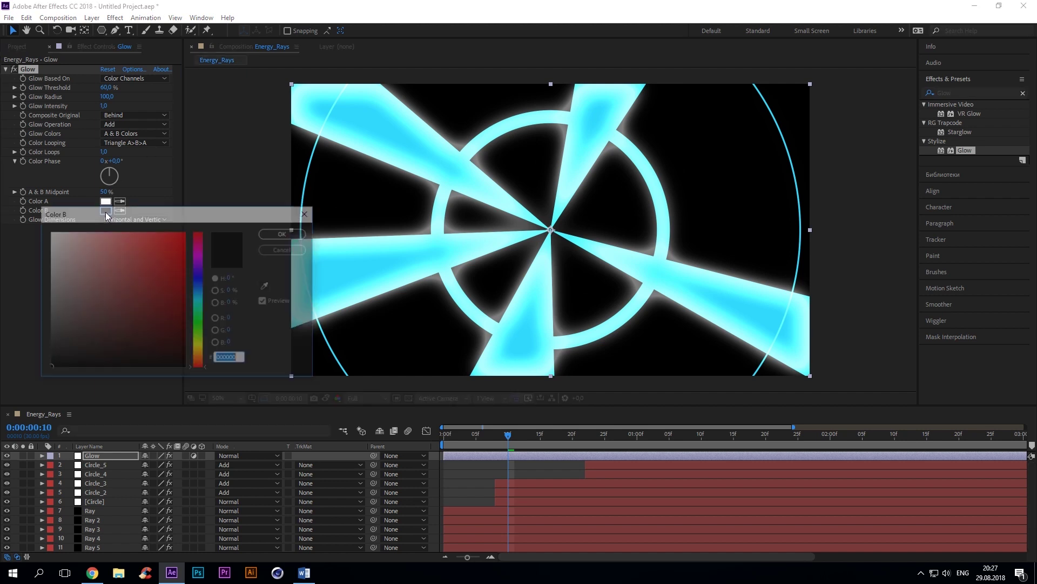
{"action": "type", "text": "31D9FC"}
{"action": "left_click", "coordinate": [286, 234]}
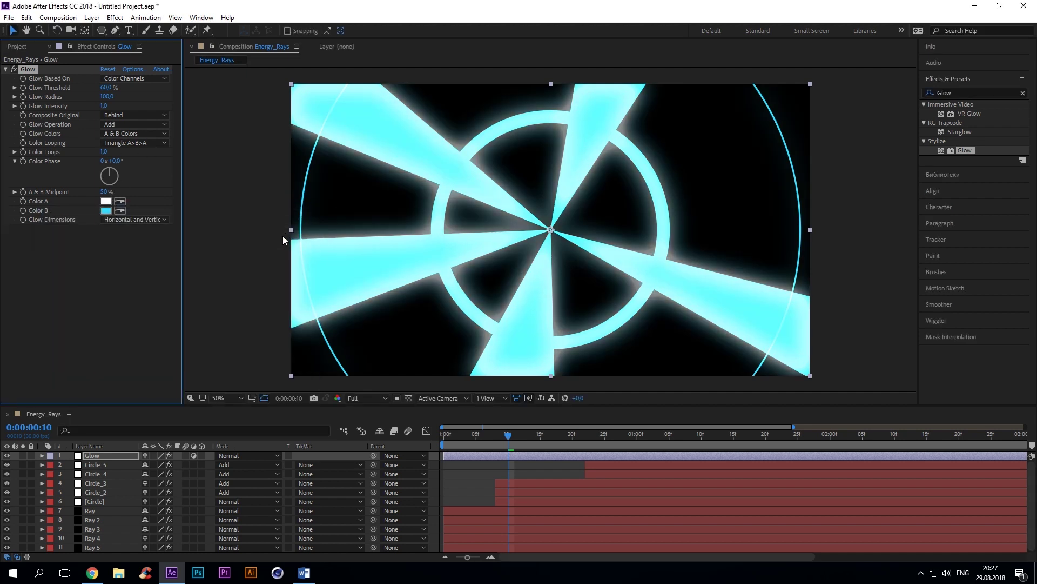
- Shorten the work area to the animated part of the composition and play back the glowing animation
{"action": "key", "text": "space"}
{"action": "key", "text": "space"}
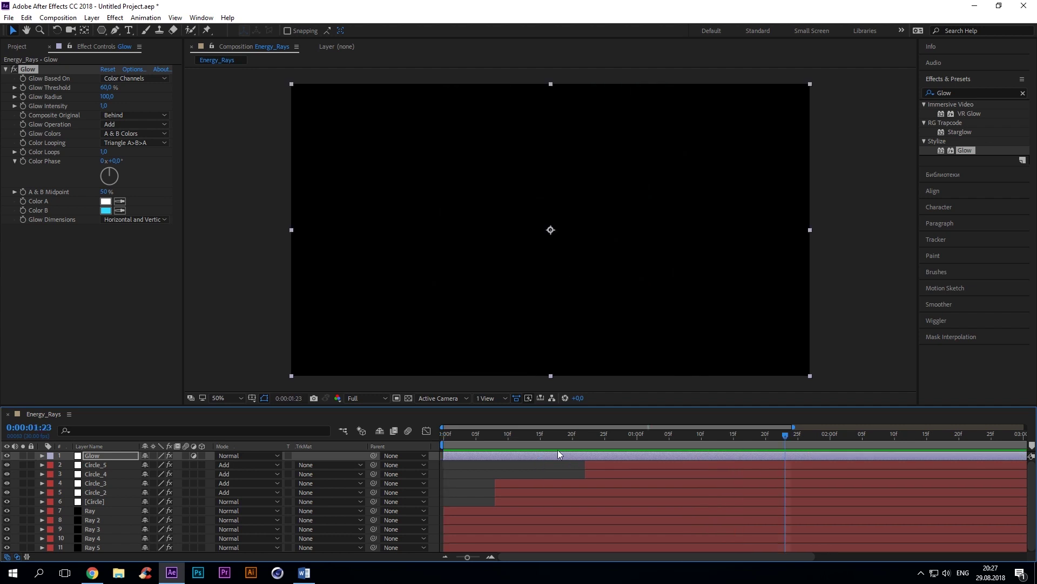
{"action": "left_click_drag", "start_coordinate": [794, 427], "coordinate": [1025, 427]}
{"action": "left_click_drag", "start_coordinate": [1024, 444], "coordinate": [619, 444]}
{"action": "key", "text": "space"}
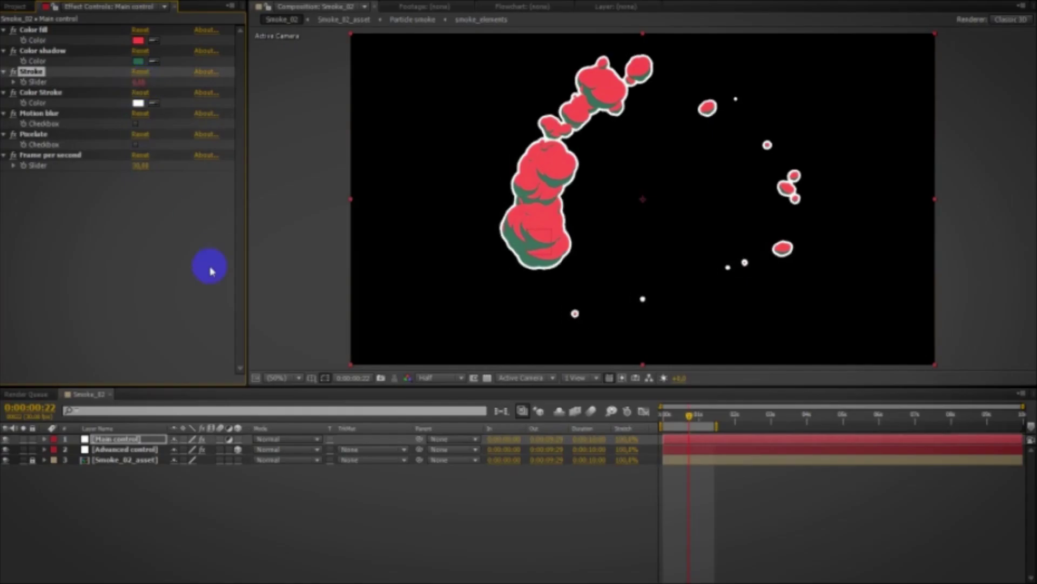
{"action": "left_click", "coordinate": [145, 50]}
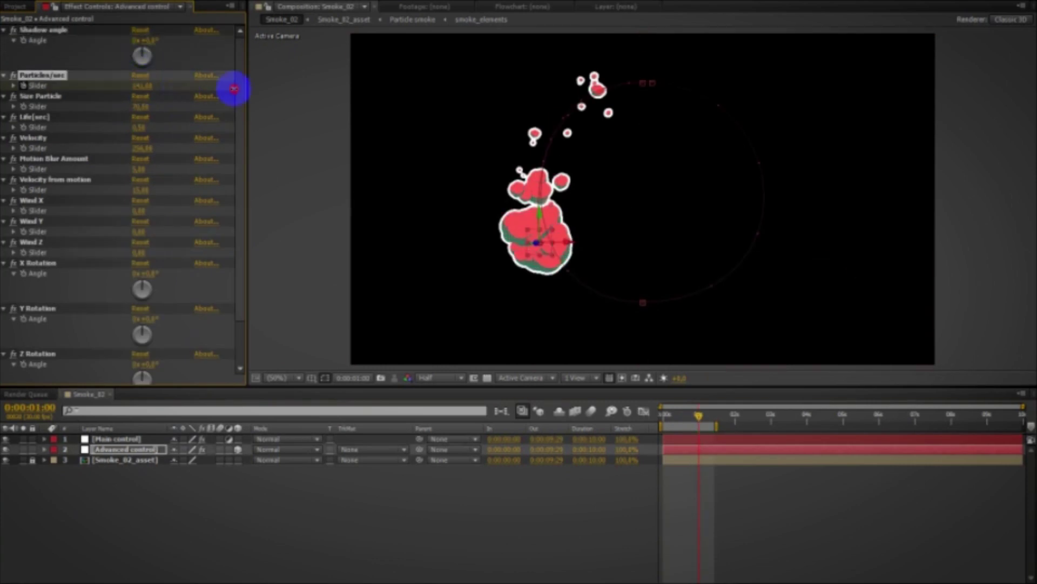